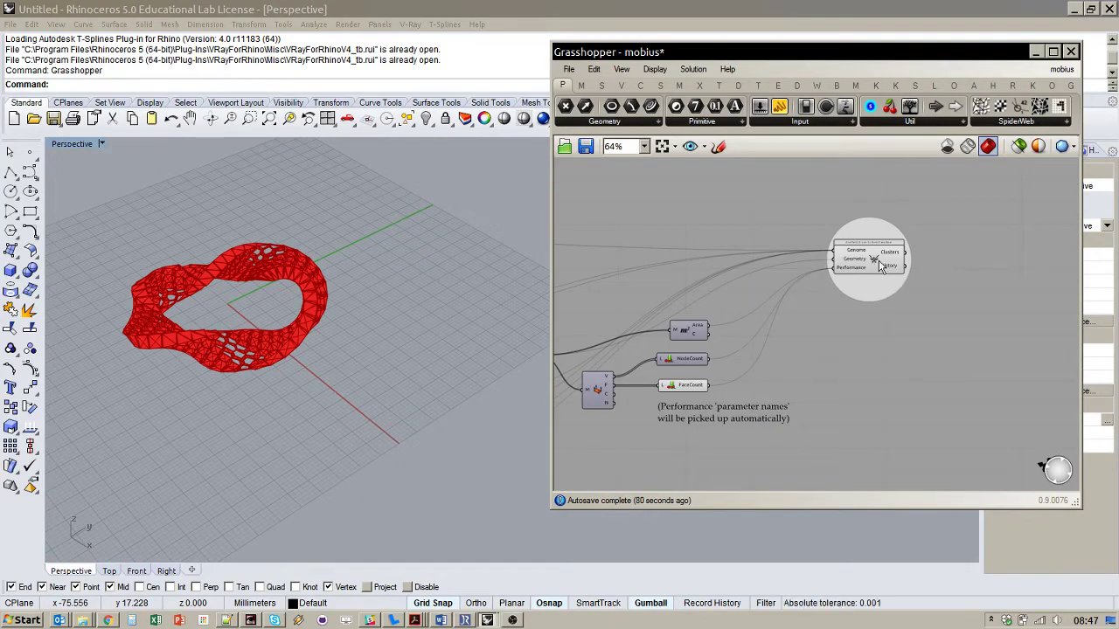
Move the Biomorpher component slightly higher on the canvas and inspect its Genome, Geometry and Performance inputs
left_click_drag(874, 261, 870, 250)
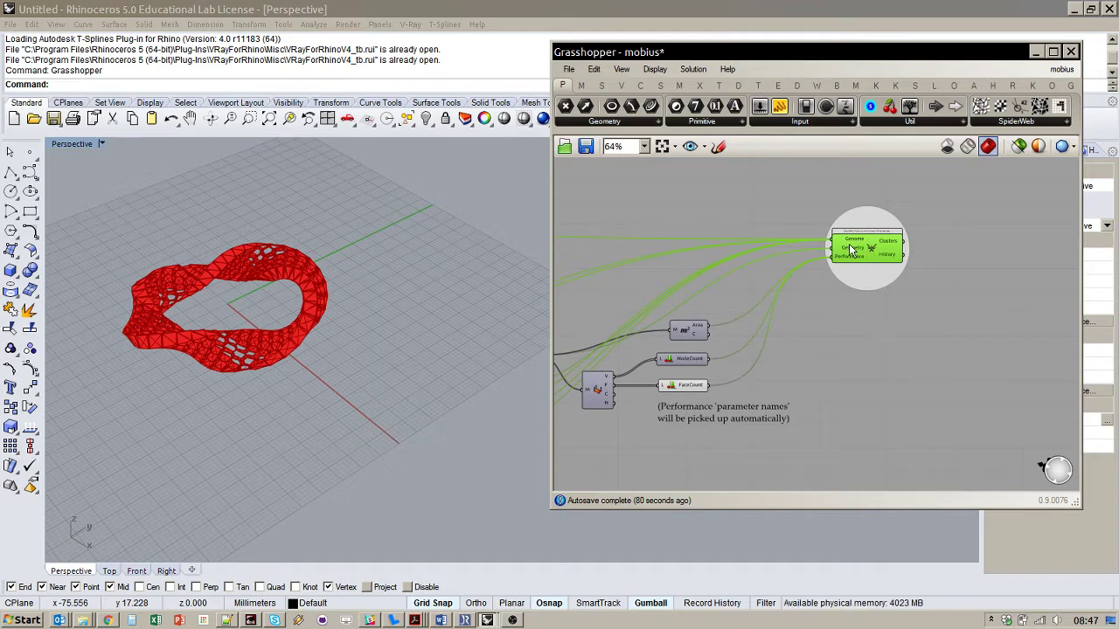
scroll(852, 250, "up", 4)
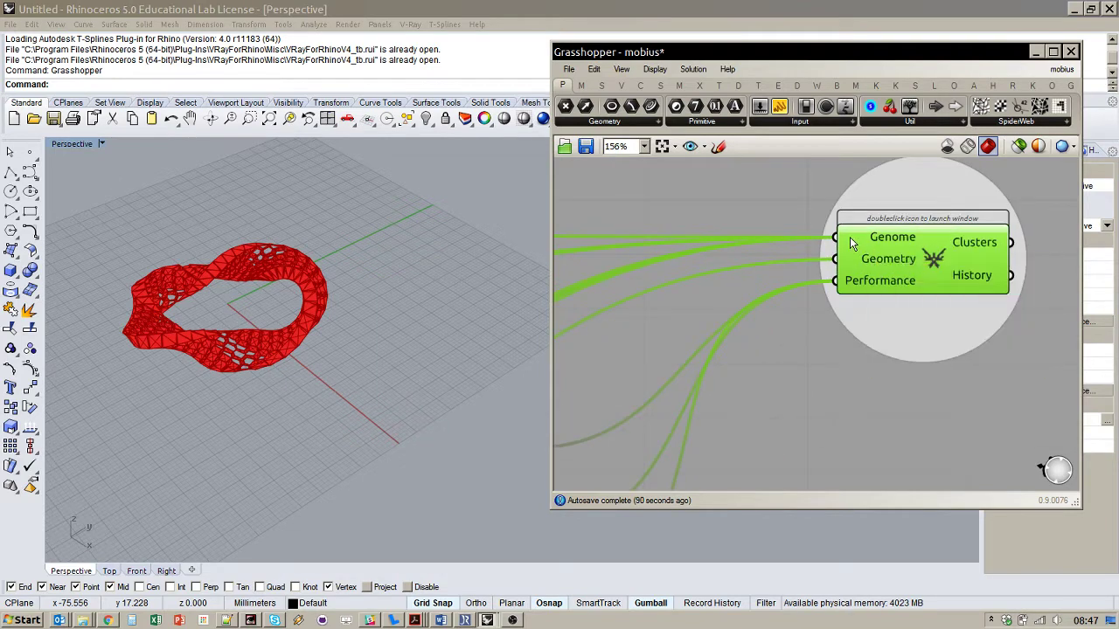
scroll(849, 237, "down", 5)
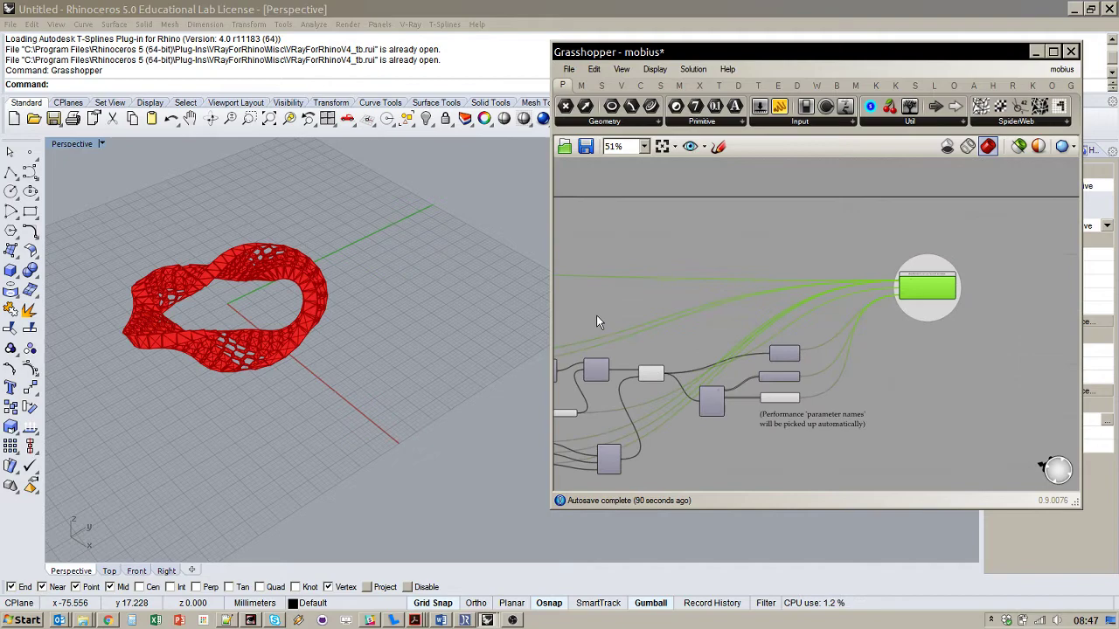
scroll(880, 283, "up", 2)
scroll(880, 283, "down", 5)
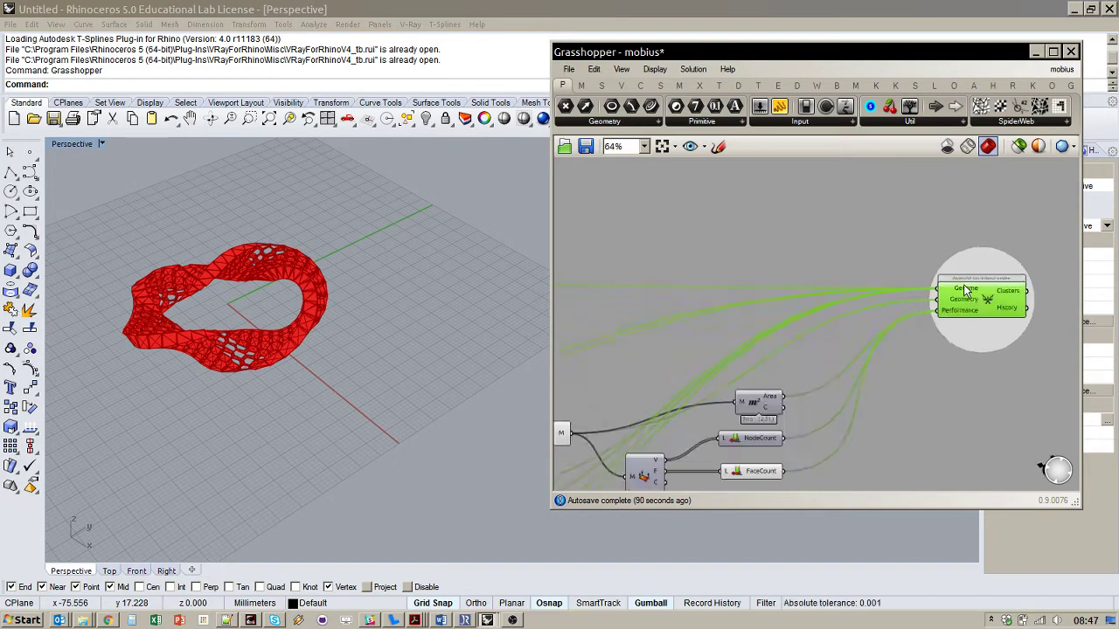
Adjust the mobius definition's sliders, lowering the Distance slider that feeds the mesh thickening component below 3.3
scroll(673, 289, "up", 7)
mouse_move(636, 284)
left_mouse_down()
mouse_move(608, 287)
mouse_move(659, 290)
mouse_move(625, 298)
left_mouse_up()
scroll(748, 314, "down", 3)
scroll(657, 329, "up", 3)
scroll(664, 315, "down", 2)
scroll(761, 350, "up", 3)
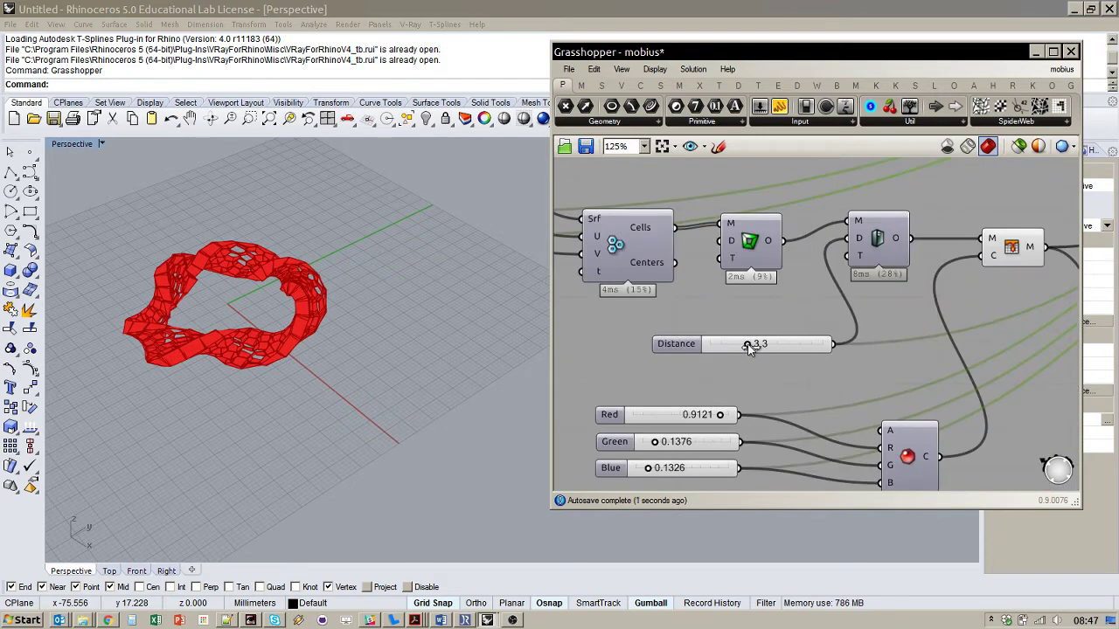
mouse_move(752, 346)
left_mouse_down()
mouse_move(799, 346)
mouse_move(727, 344)
mouse_move(738, 344)
left_mouse_up()
Examine the Area, NodeCount and FaceCount components wired into Biomorpher's Performance input
scroll(639, 343, "down", 3)
mouse_move(900, 210)
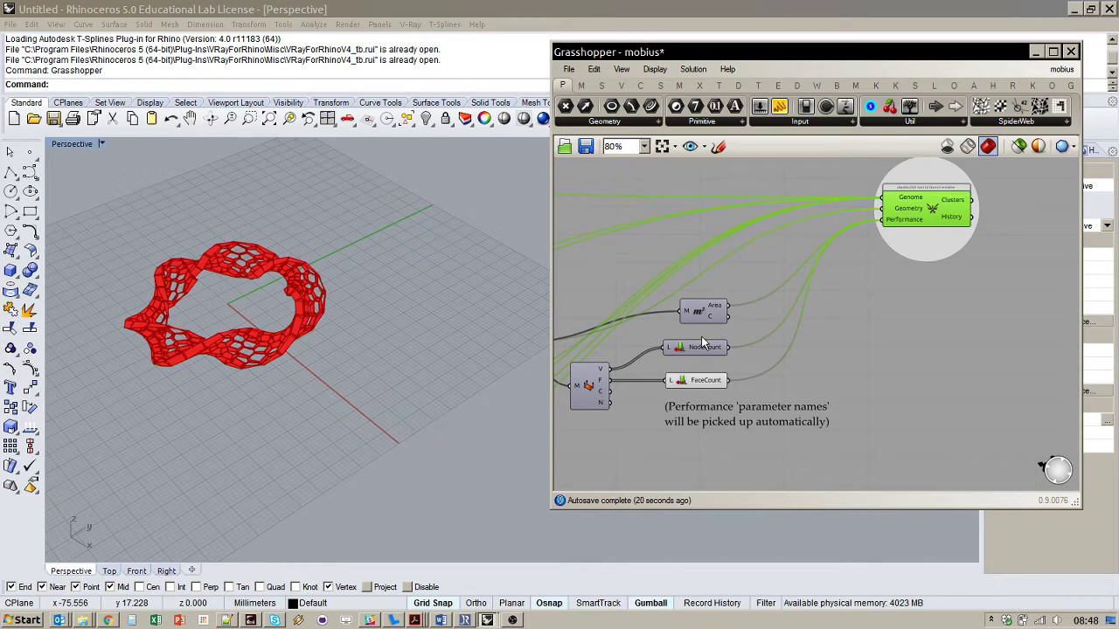
right_click_drag(584, 398, 765, 376)
right_click_drag(701, 328, 798, 310)
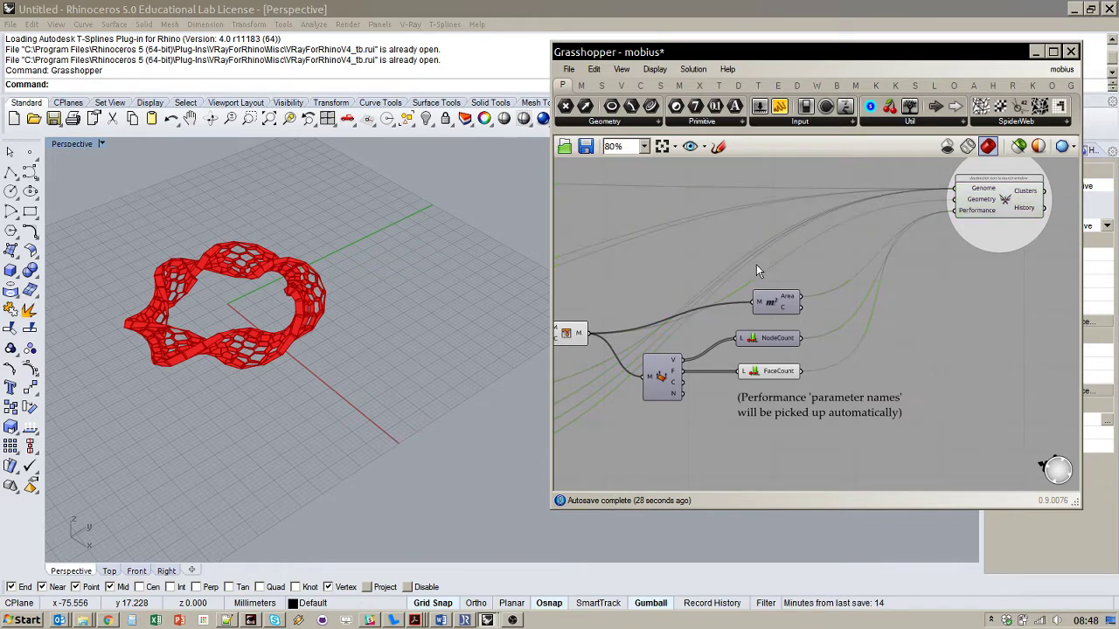
scroll(756, 263, "up", 3)
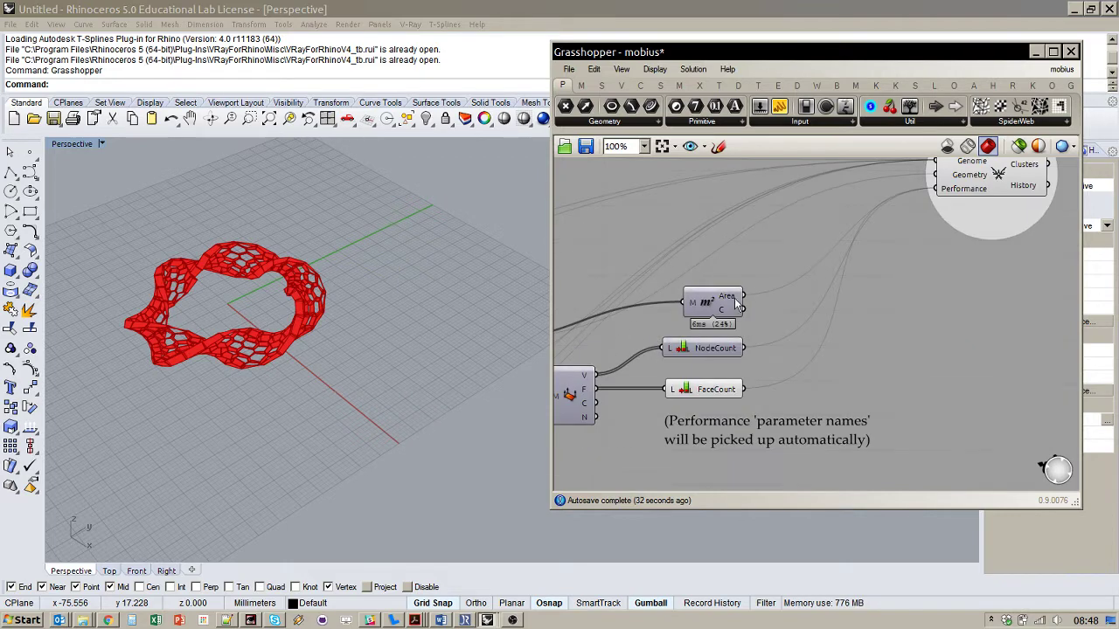
scroll(726, 350, "down", 2)
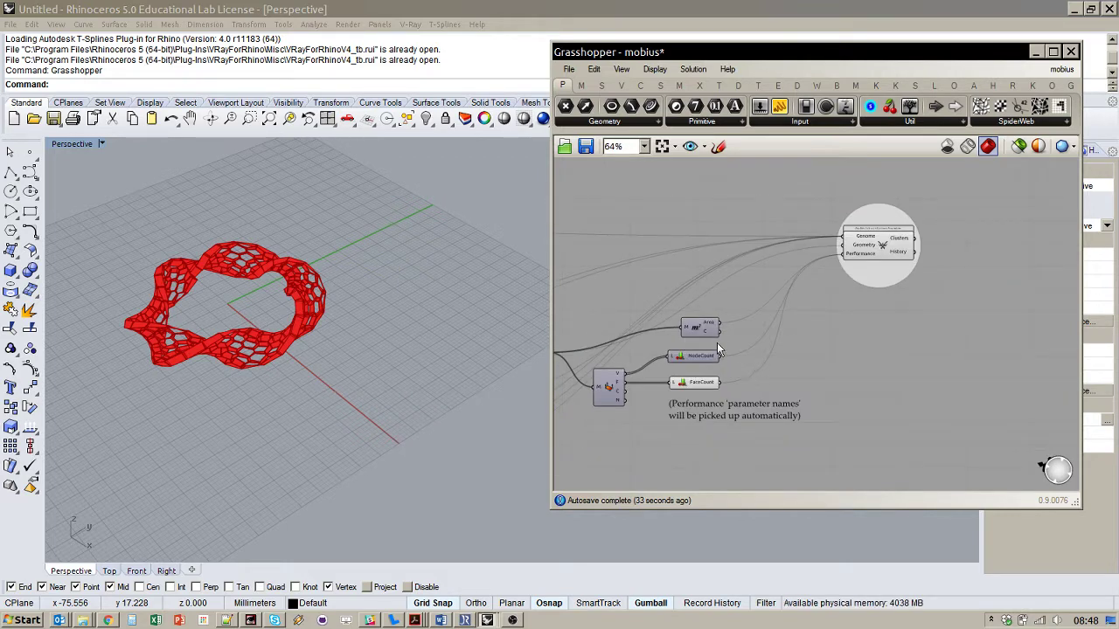
Open the Biomorpher window from its component, reposition it and look through the Designs and About pages
double_click(882, 246)
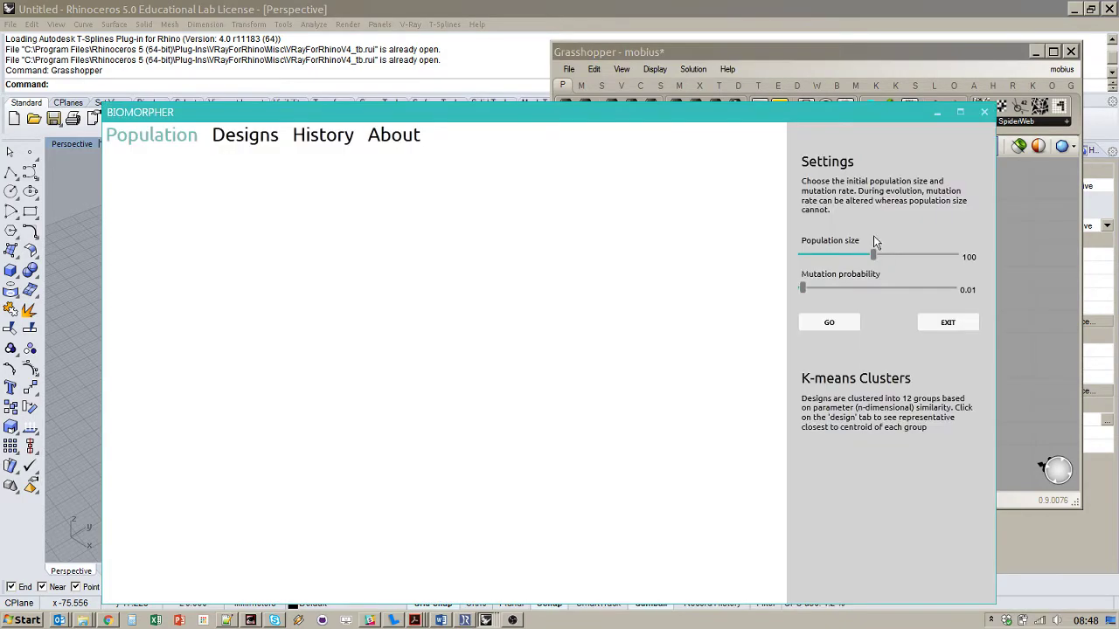
left_click_drag(732, 114, 848, 56)
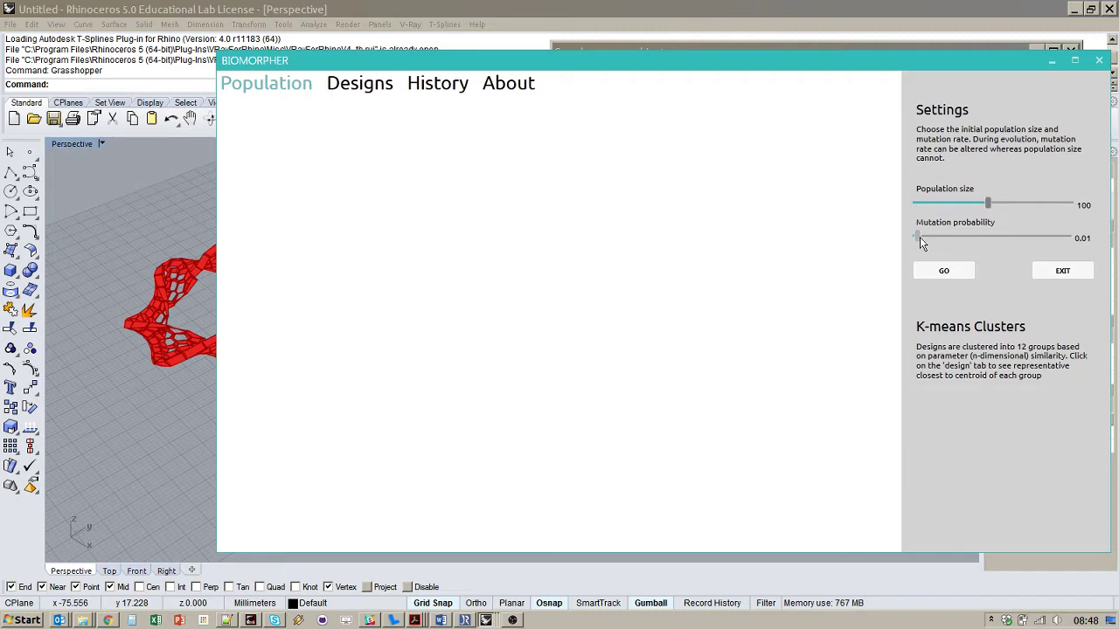
left_click_drag(685, 65, 663, 64)
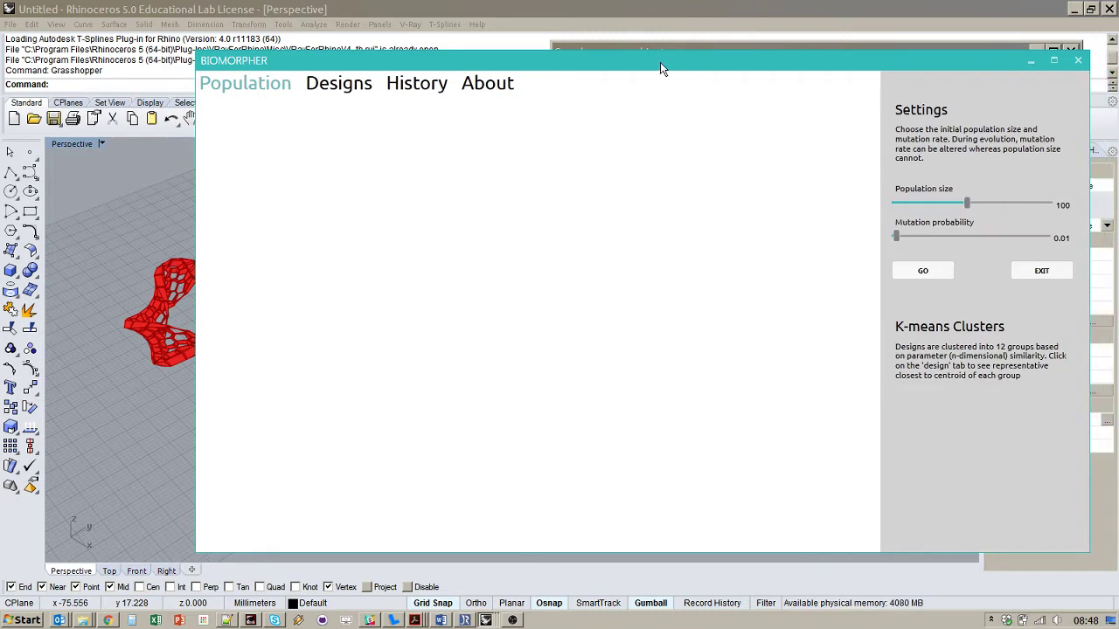
left_click(339, 85)
left_click(487, 84)
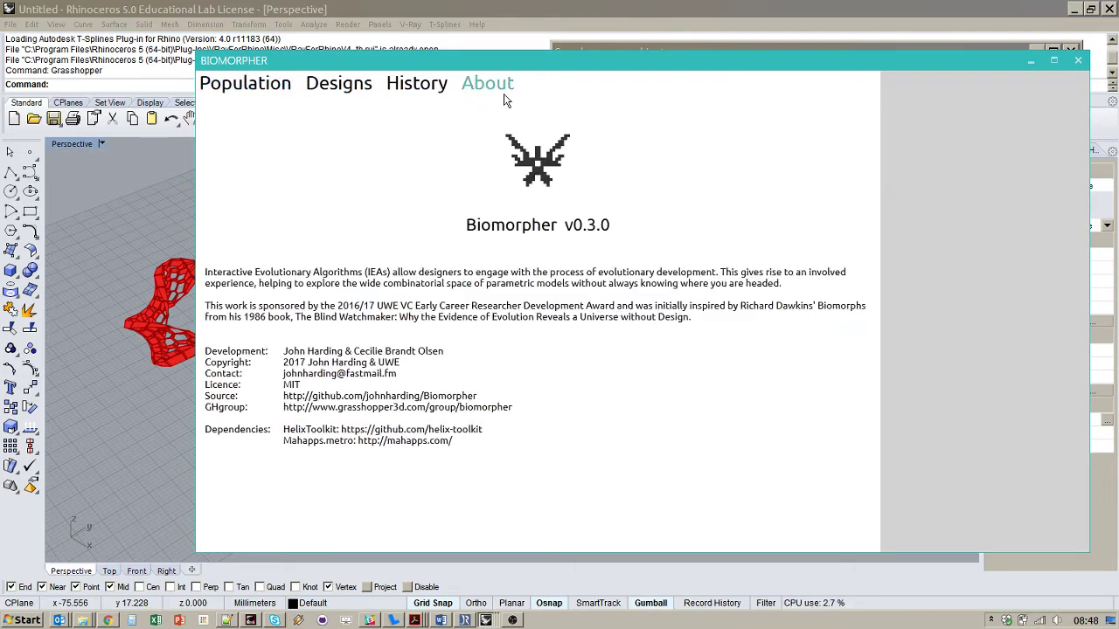
left_click(341, 85)
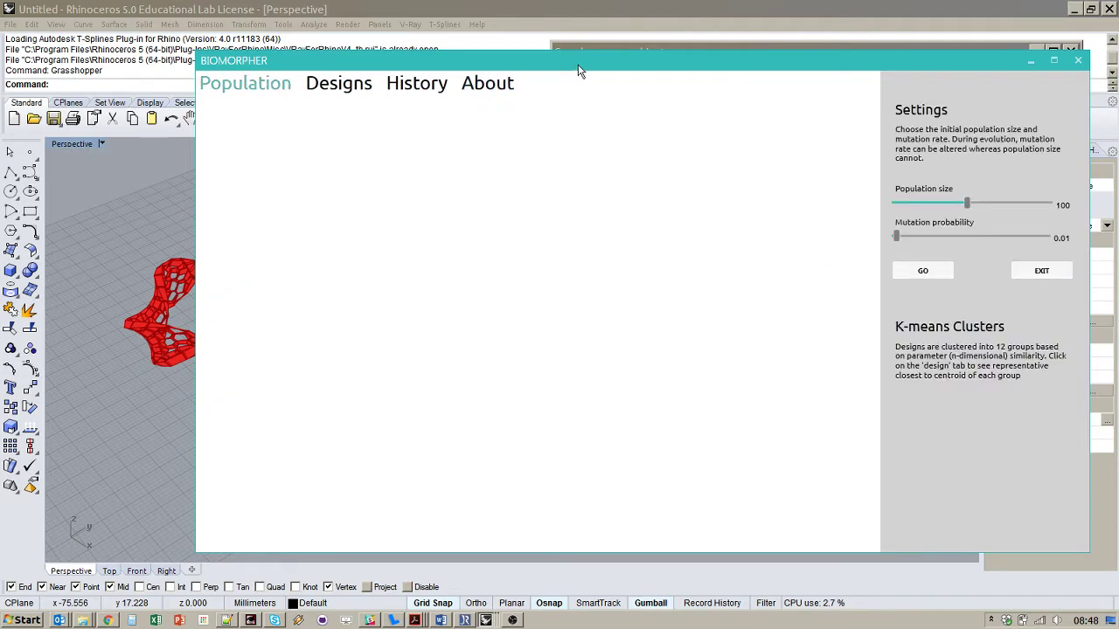
Generate the initial population with size 100 and mutation probability 0.01, moving the window aside to watch the Rhino model
left_click(943, 277)
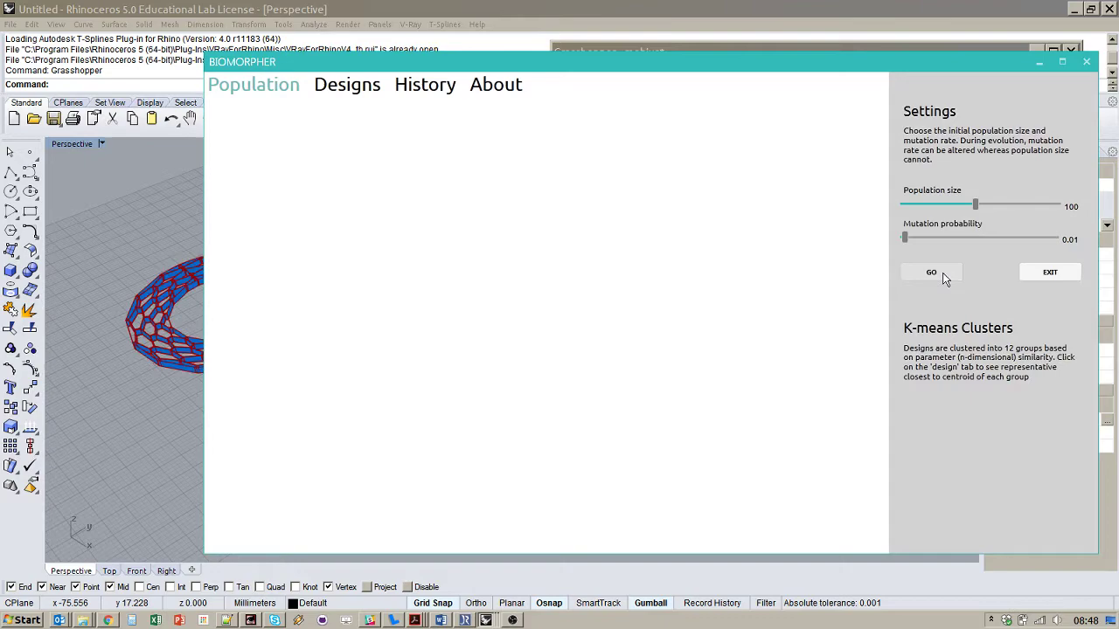
left_click_drag(390, 66, 522, 191)
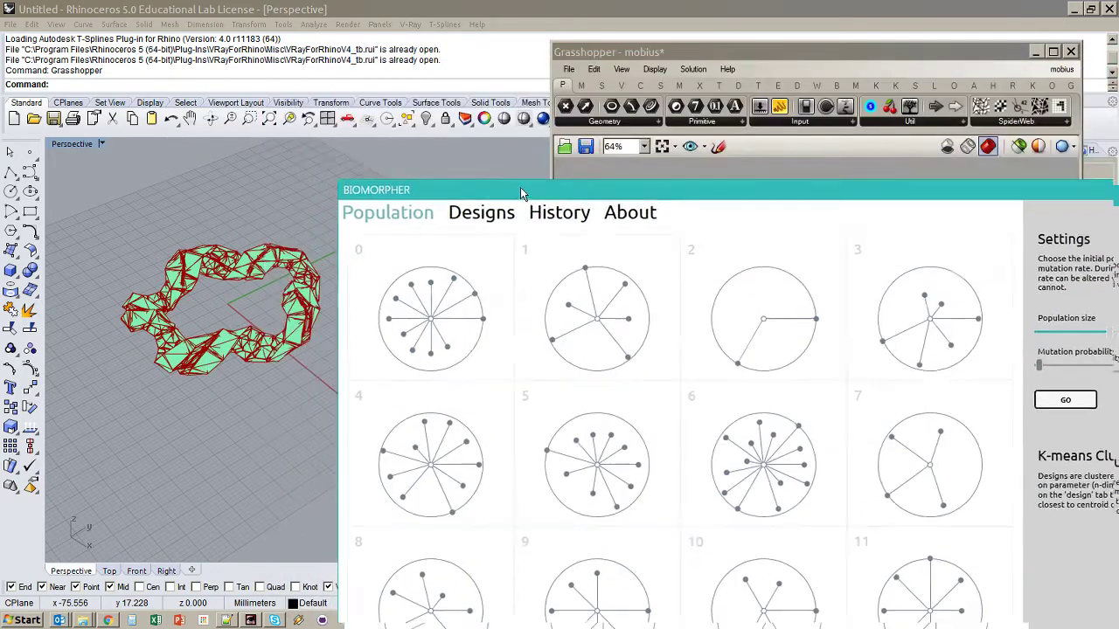
right_click_drag(224, 330, 280, 296)
left_click(466, 194)
left_click_drag(466, 194, 403, 49)
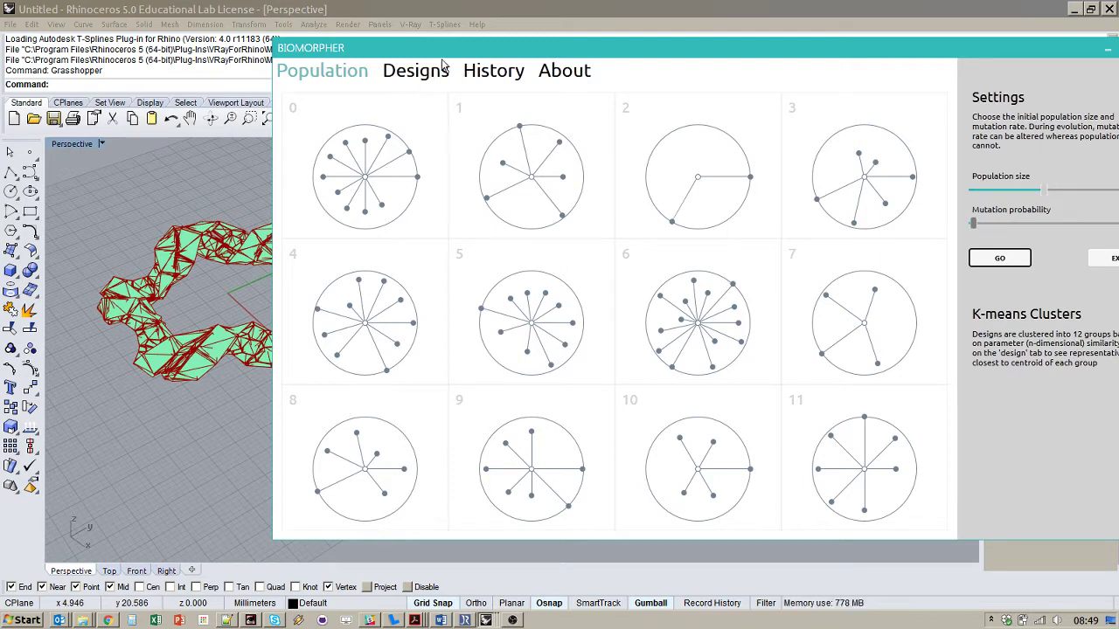
Show the generation 0 designs and display designs 1, 5 and 4 in the Rhino viewport to review their performance data
left_click(430, 77)
left_click_drag(447, 46, 383, 39)
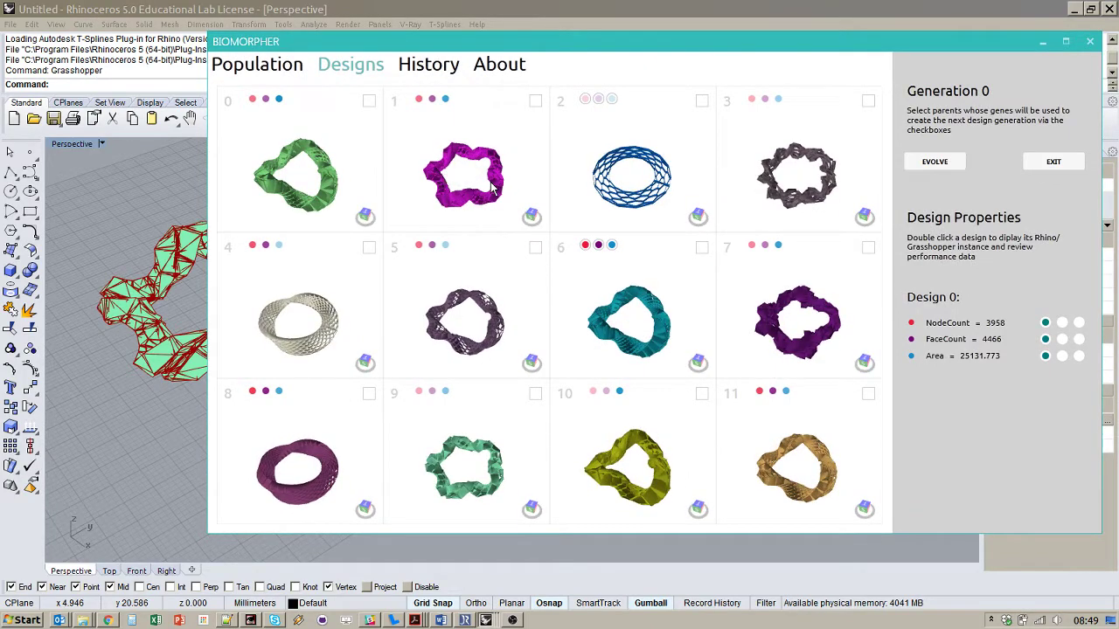
right_click_drag(446, 179, 306, 189)
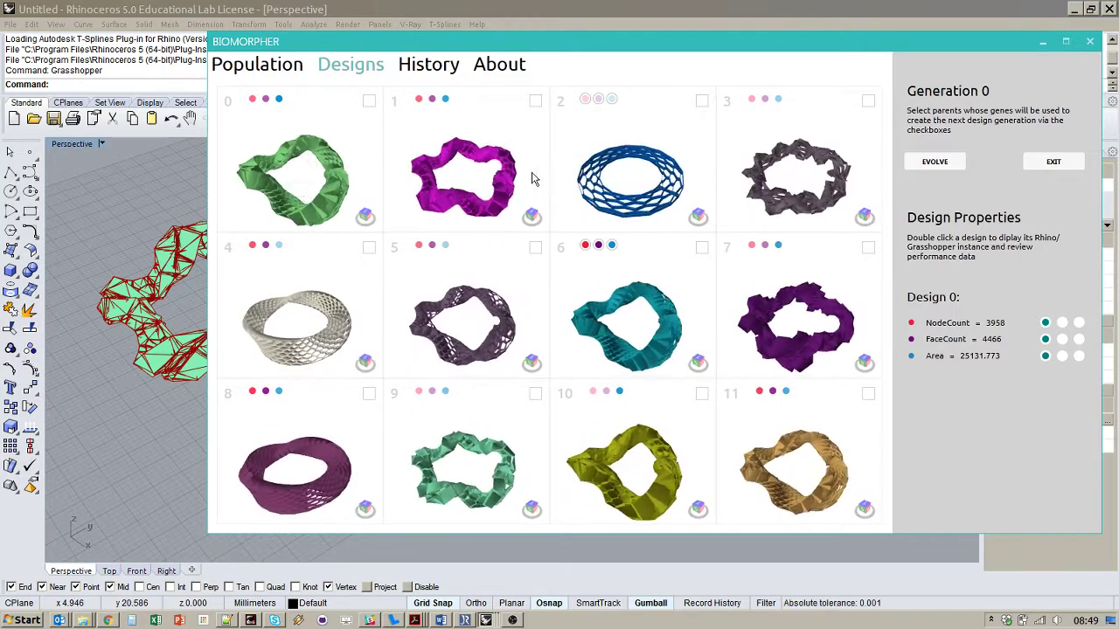
double_click(492, 180)
double_click(442, 320)
double_click(318, 329)
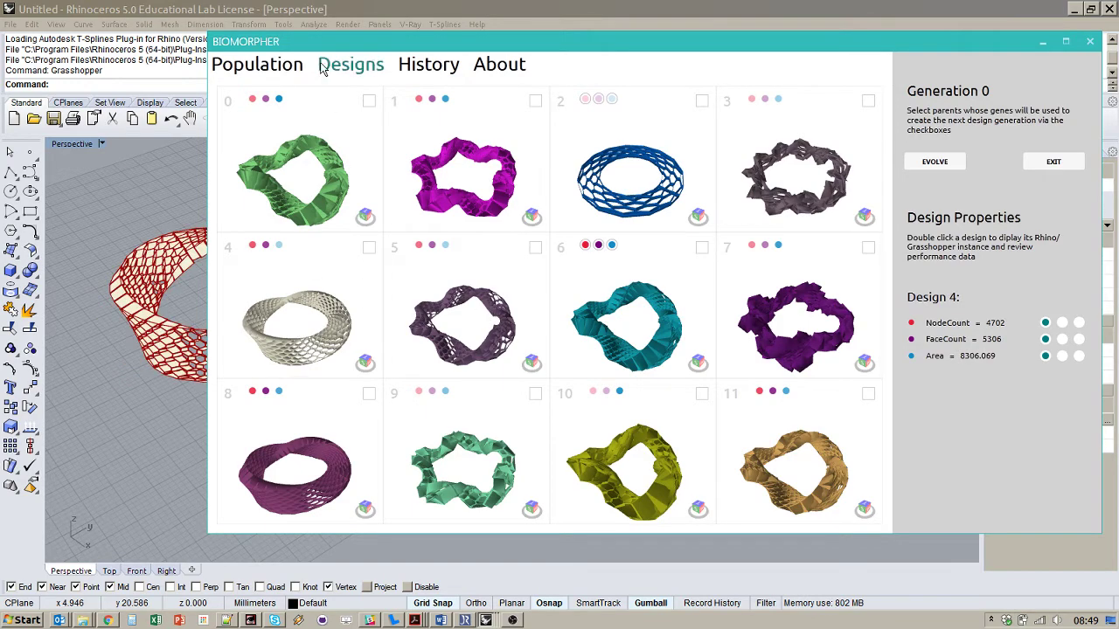
Compare the generation 0 previews, choose design 2 as the only parent and evolve the next generation
left_click_drag(324, 42, 436, 52)
right_click_drag(474, 199, 430, 175)
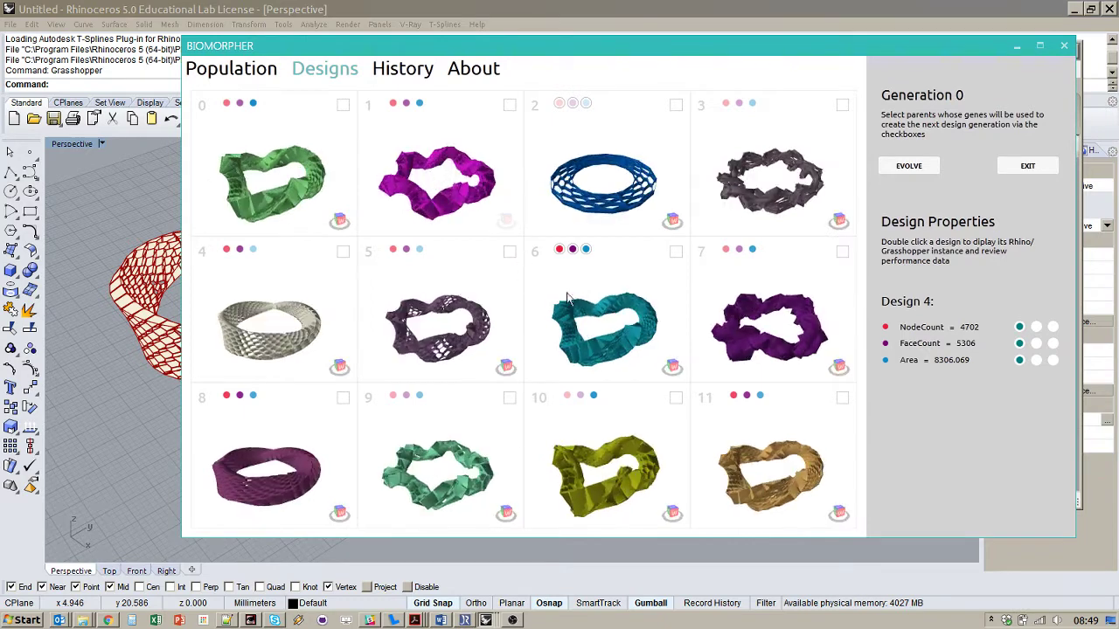
right_click_drag(605, 313, 593, 291)
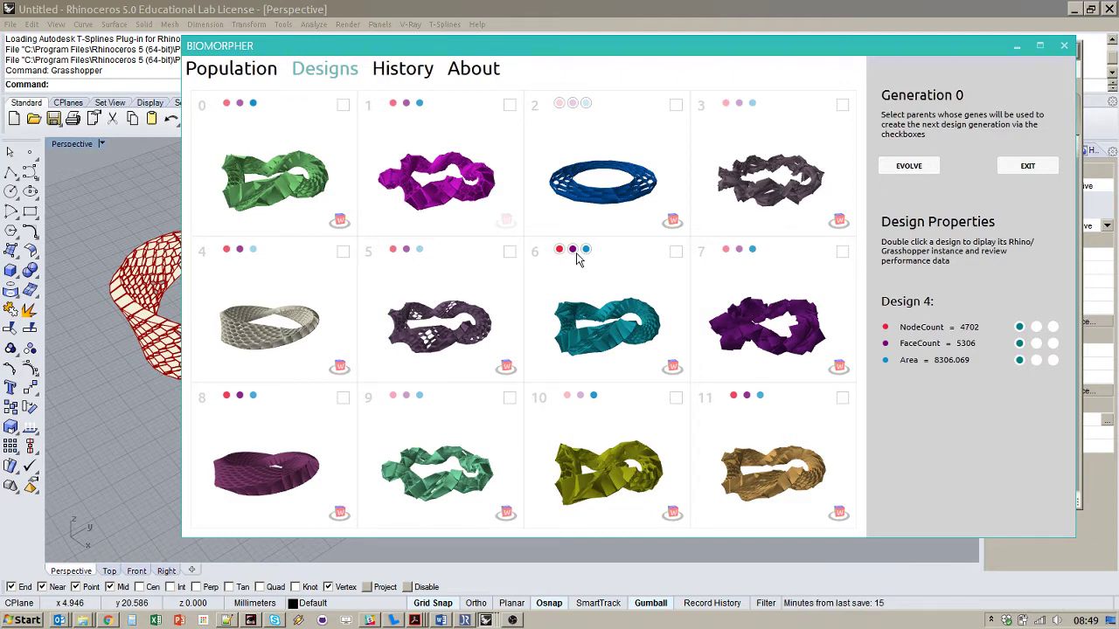
left_click_drag(612, 300, 582, 270)
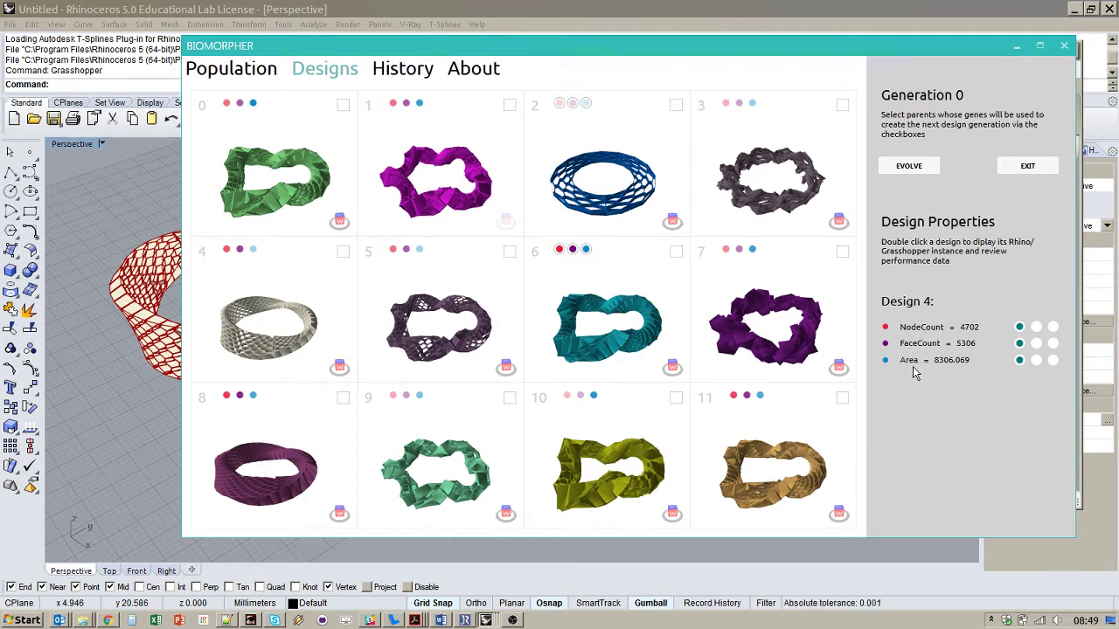
left_click(676, 253)
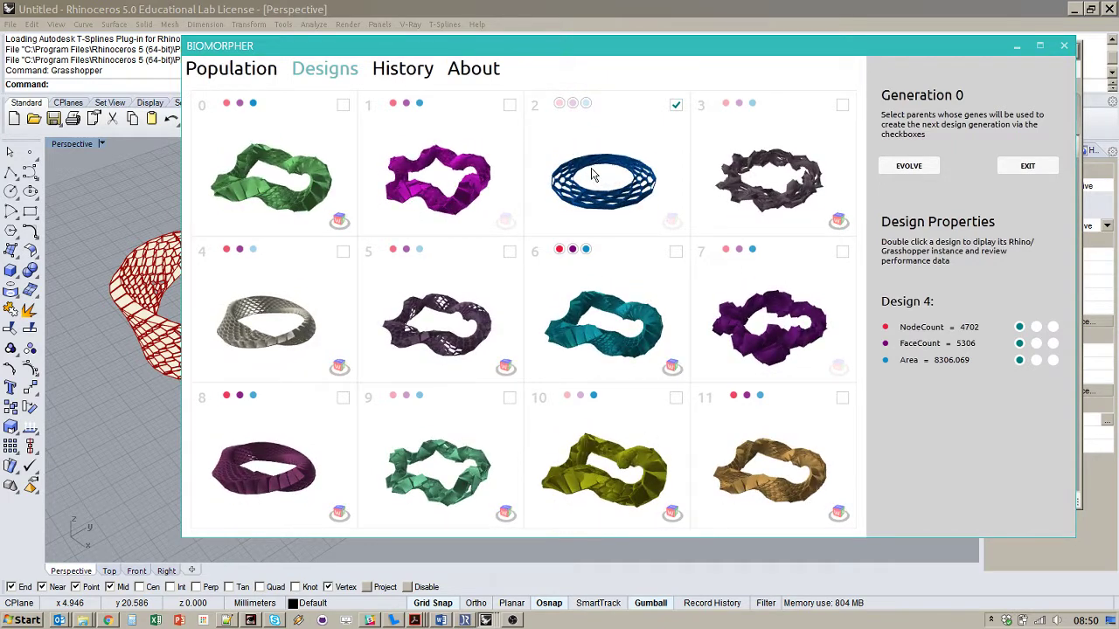
left_click(930, 166)
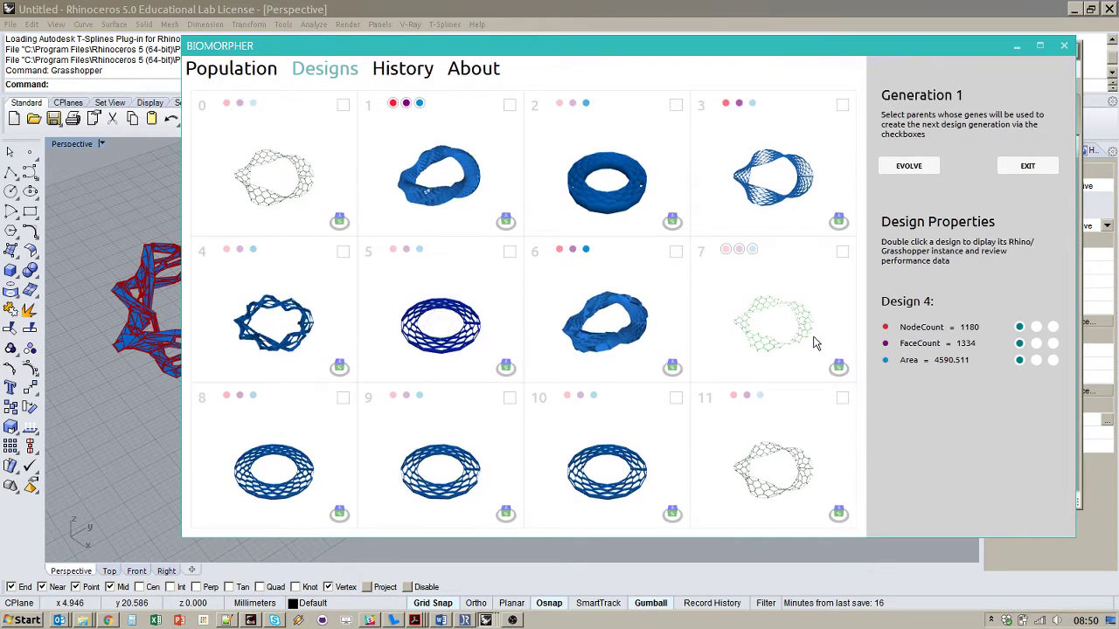
Choose designs 7, 0 and 11 of generation 1 as parents and evolve the next generation
left_click(841, 251)
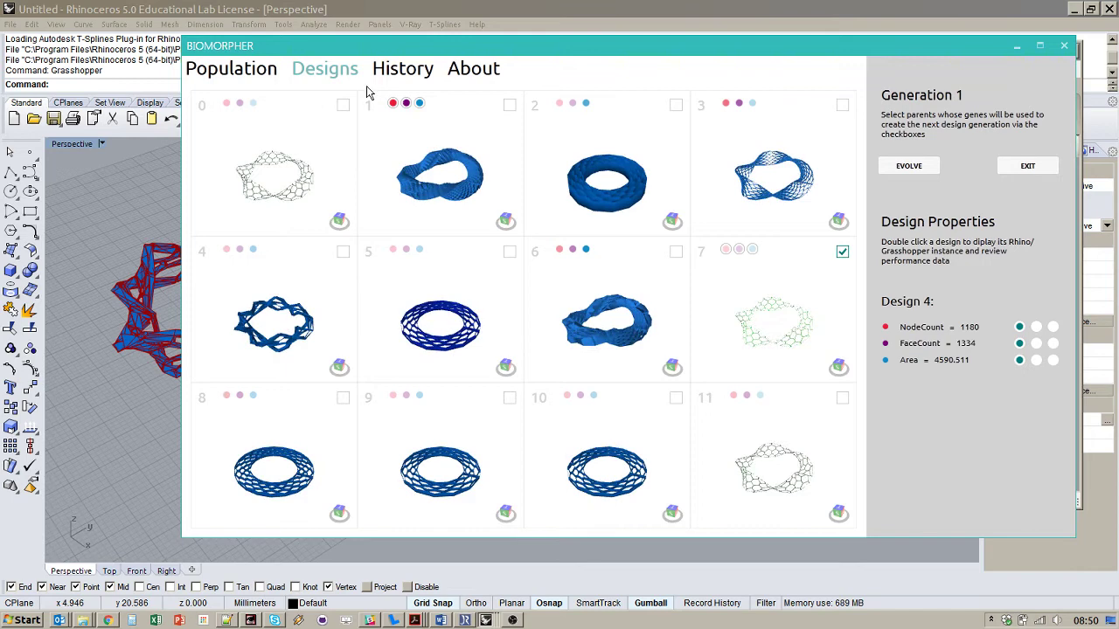
left_click(342, 105)
left_click(841, 398)
left_click(915, 163)
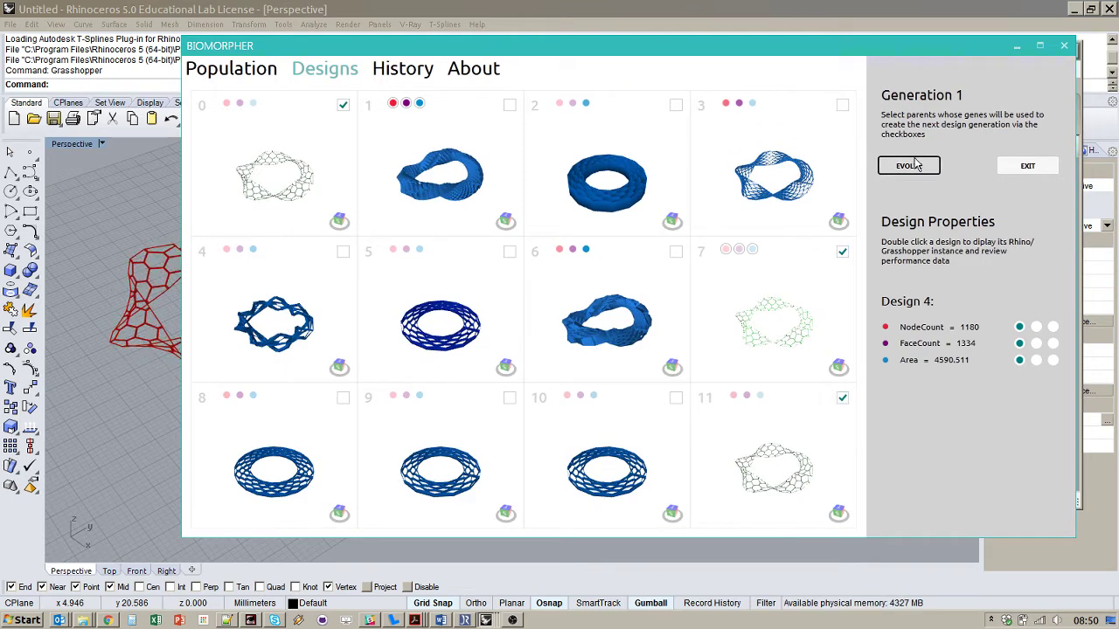
Display design 0 of generation 2 in the Rhino viewport, shifting the Biomorpher window to reveal the model
double_click(604, 175)
left_click_drag(496, 48, 574, 48)
double_click(392, 164)
Choose designs 0, 2 and 6 of generation 2 as parents and evolve the next generation
left_click(421, 105)
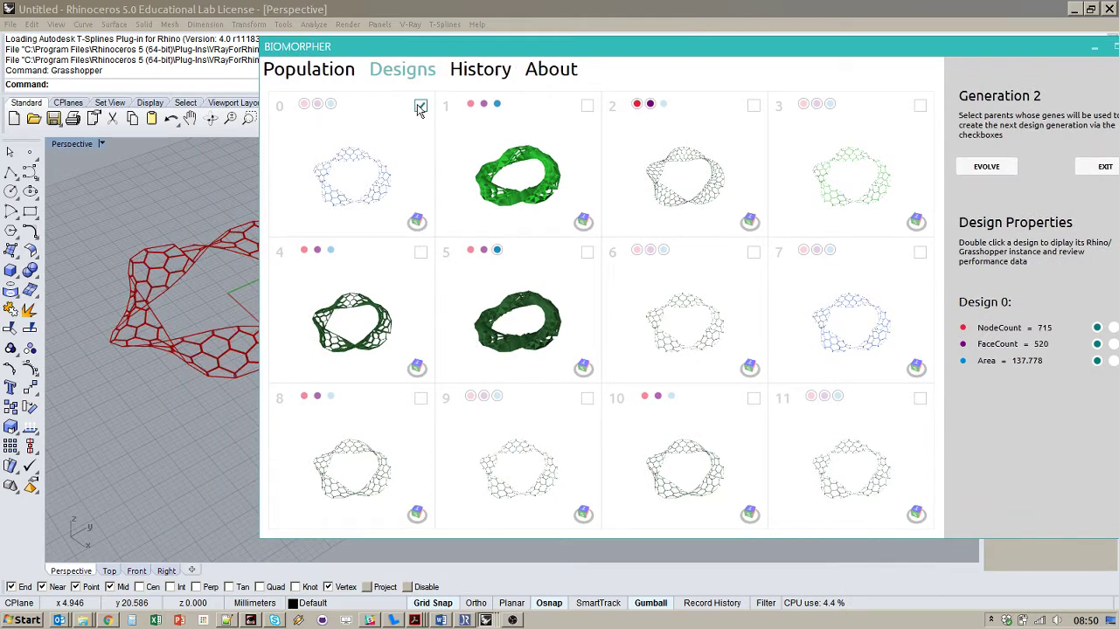
left_click(753, 105)
left_click(753, 252)
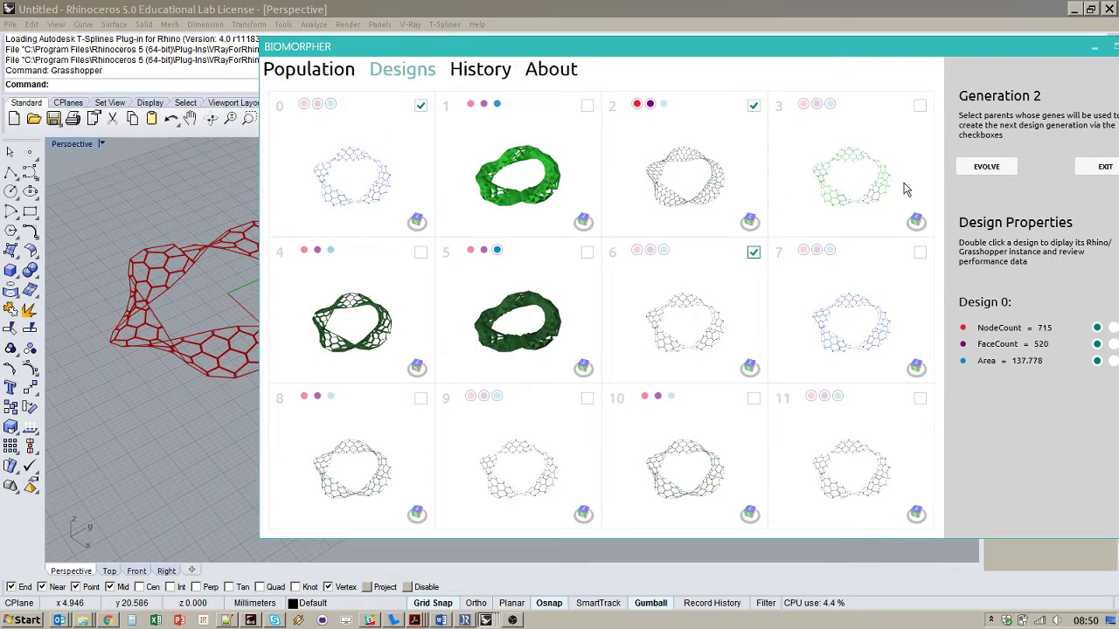
left_click(985, 166)
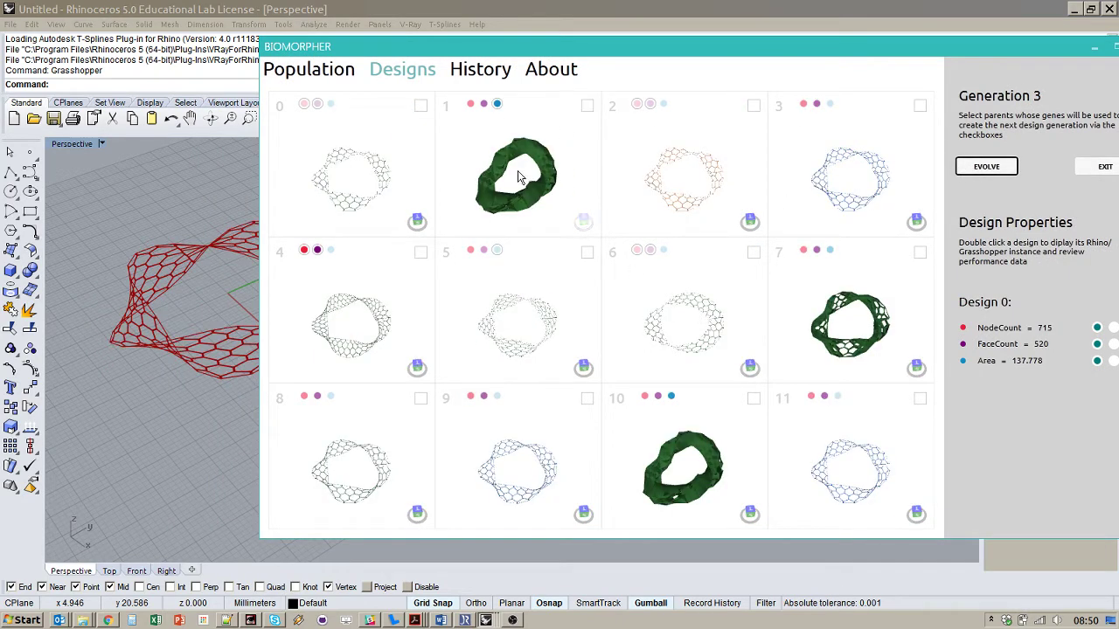
Choose designs 1, 10 and 7 of generation 3 as parents and evolve the next generation
left_click(586, 106)
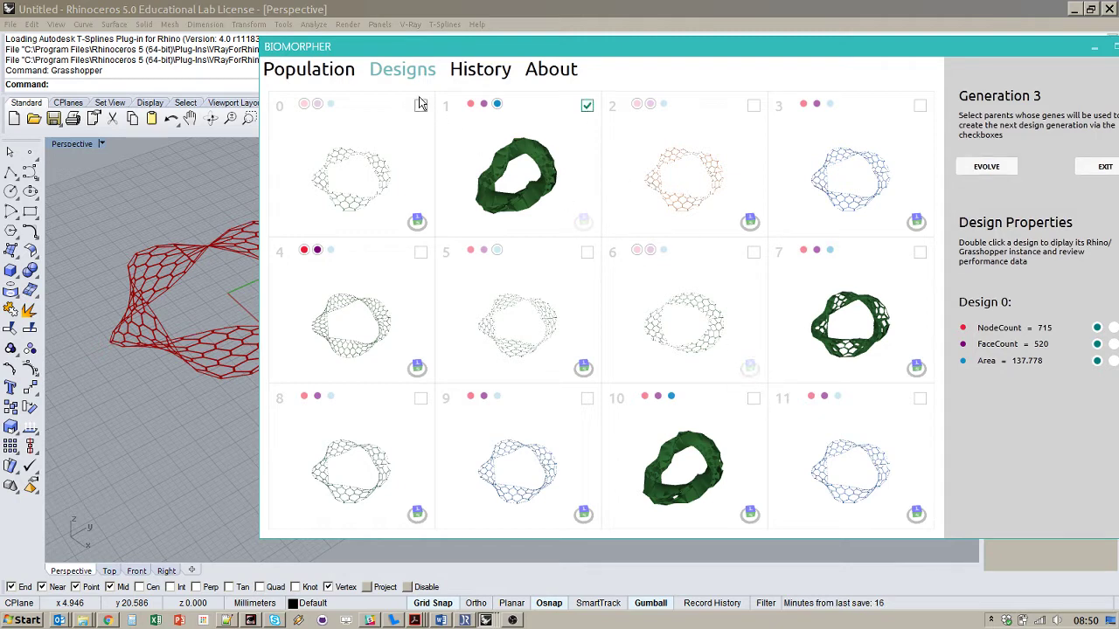
left_click(352, 72)
left_click(394, 73)
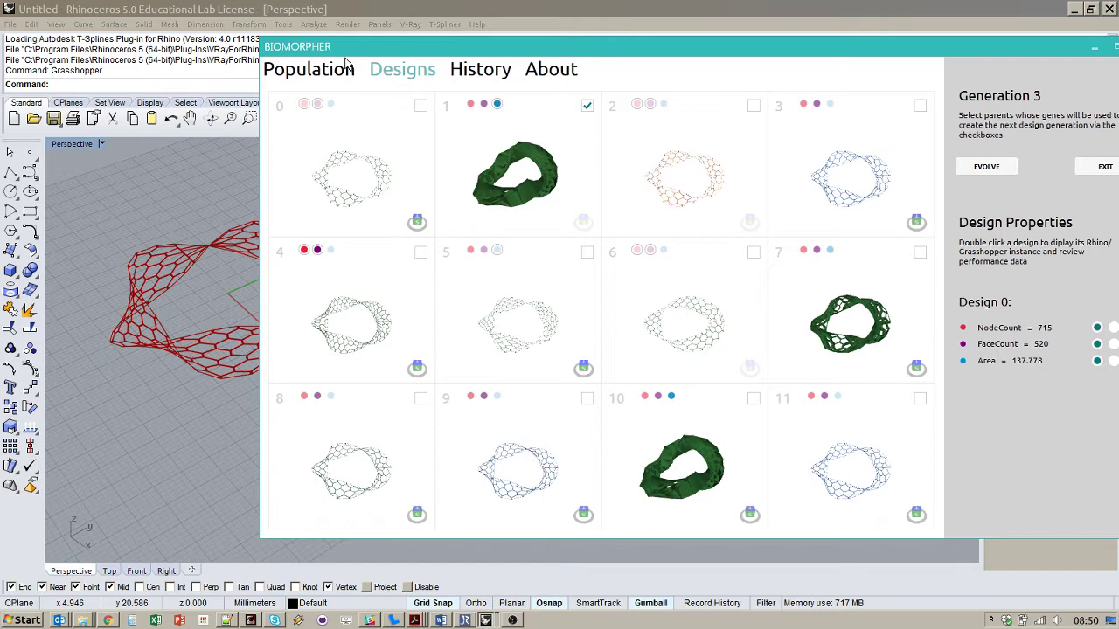
left_click(753, 398)
left_click(919, 254)
left_click(986, 166)
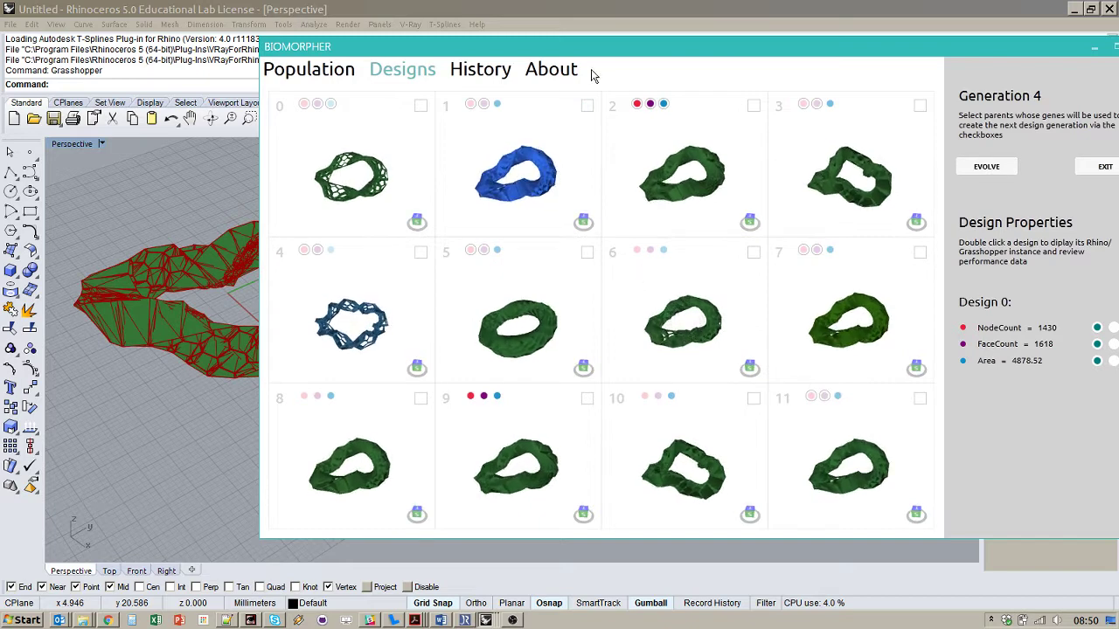
Open the evolution history and review the parent designs recorded for each generation
left_click_drag(583, 51, 440, 50)
left_click(337, 69)
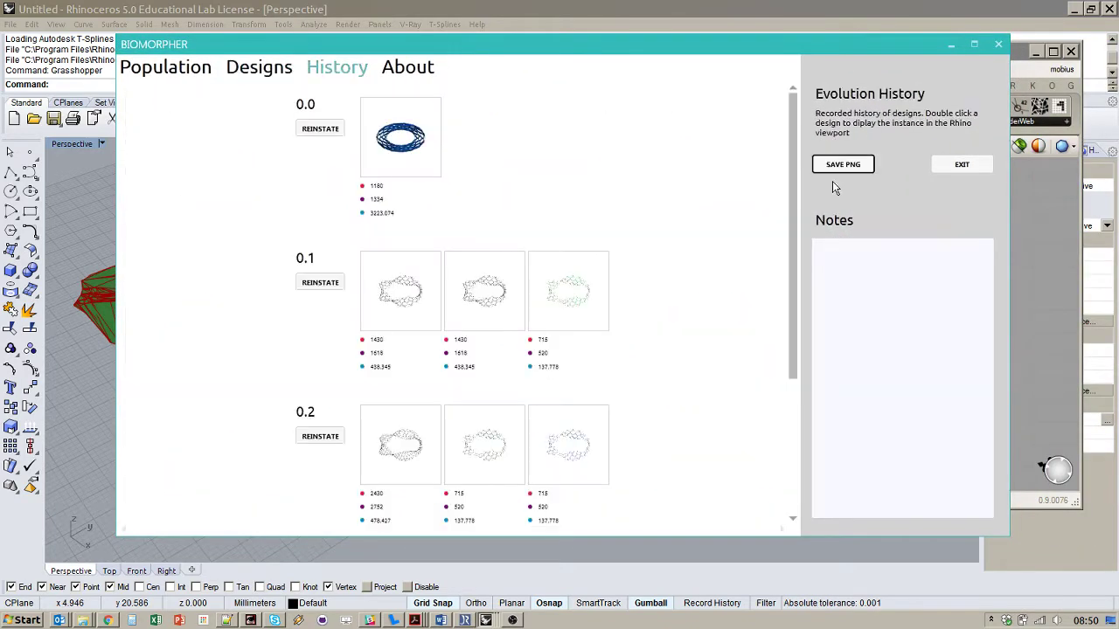
mouse_move(790, 174)
left_mouse_down()
mouse_move(789, 319)
mouse_move(785, 179)
left_mouse_up()
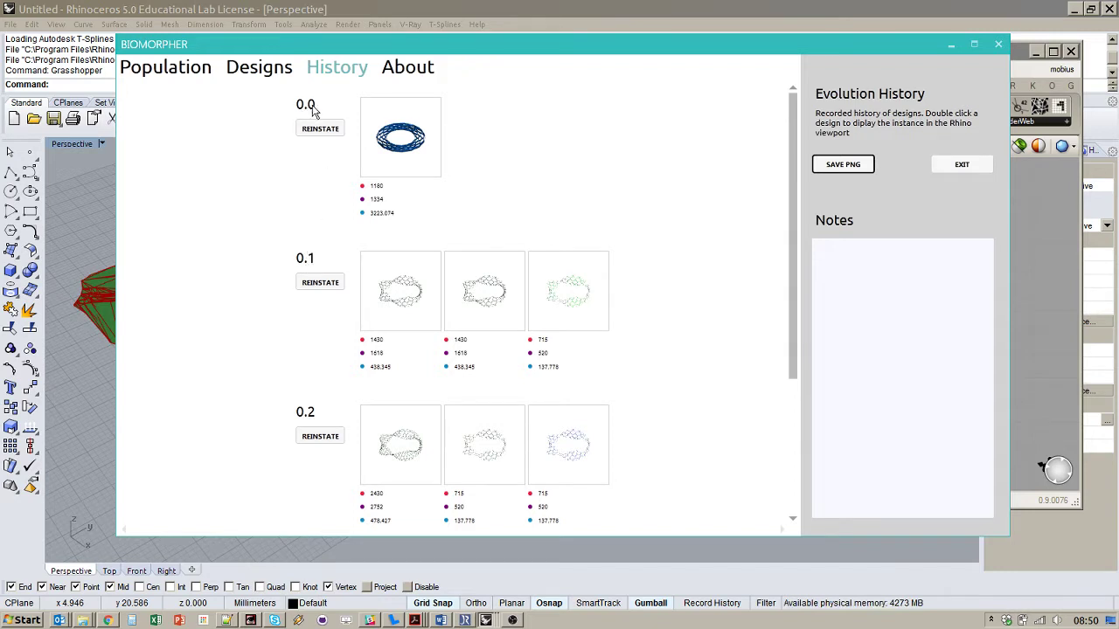
Display designs recorded in the evolution history in the Rhino viewport, shifting the Biomorpher window to reveal the model
scroll(323, 419, "down", 3)
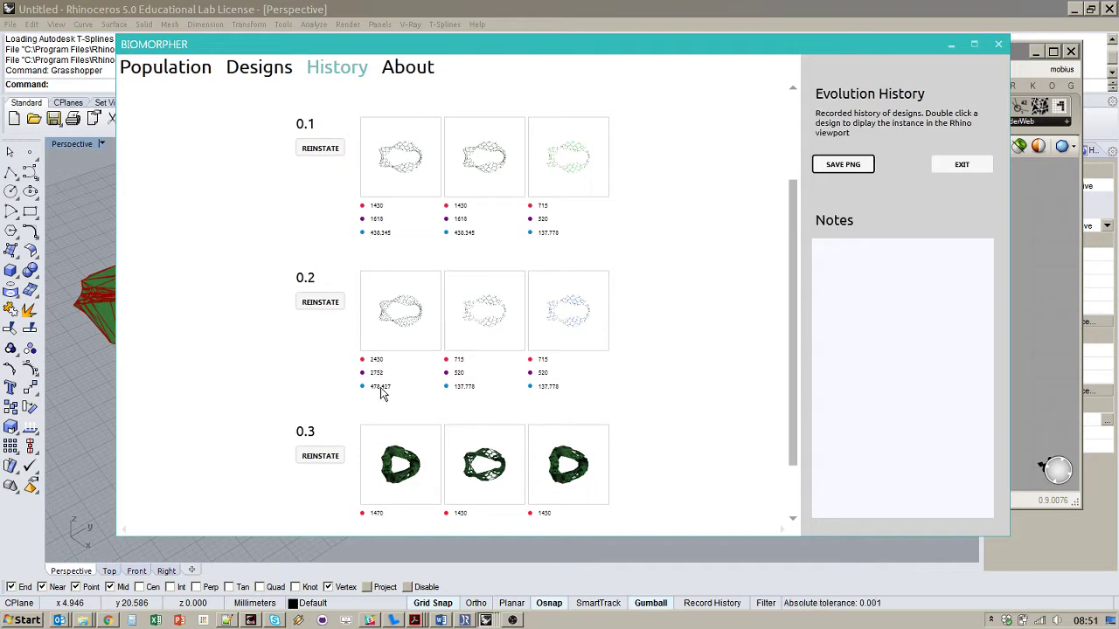
left_click_drag(336, 51, 618, 78)
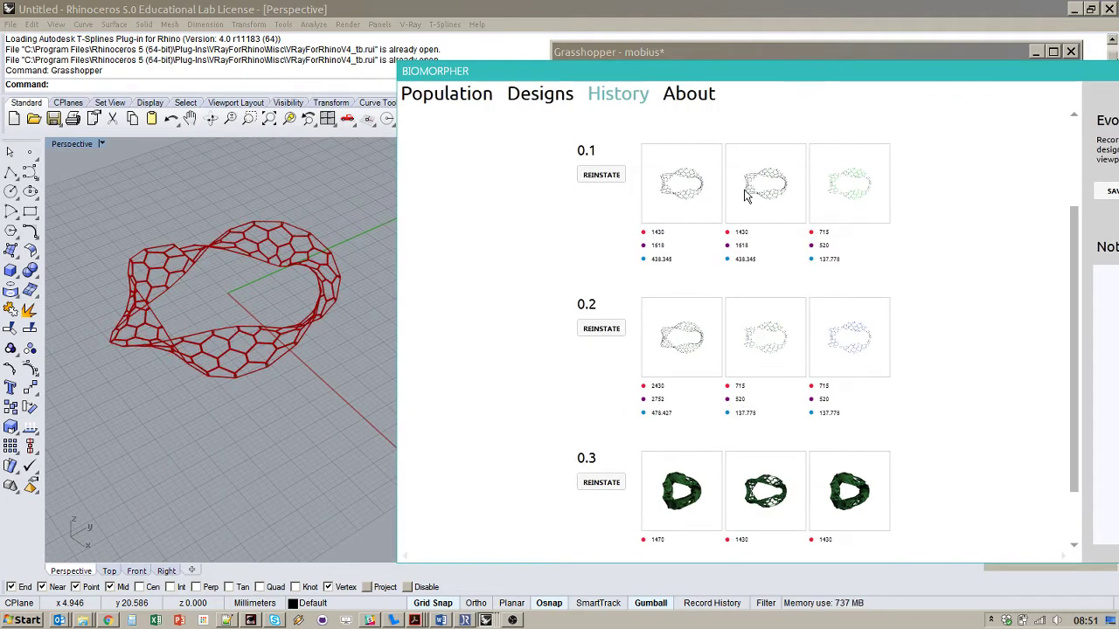
left_click(665, 493)
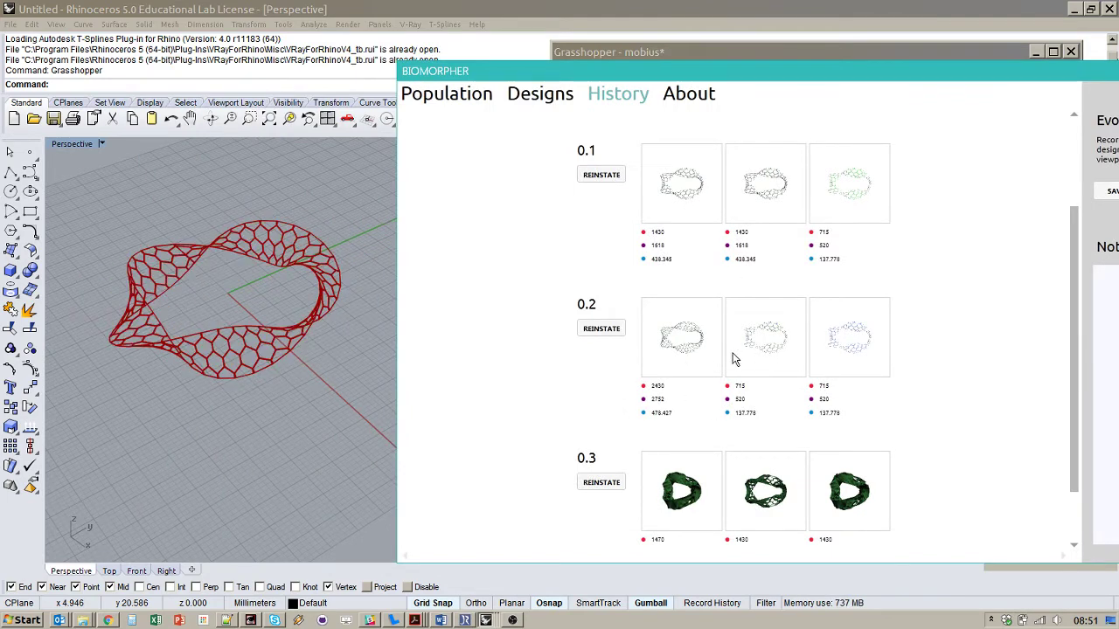
left_click_drag(583, 68, 464, 63)
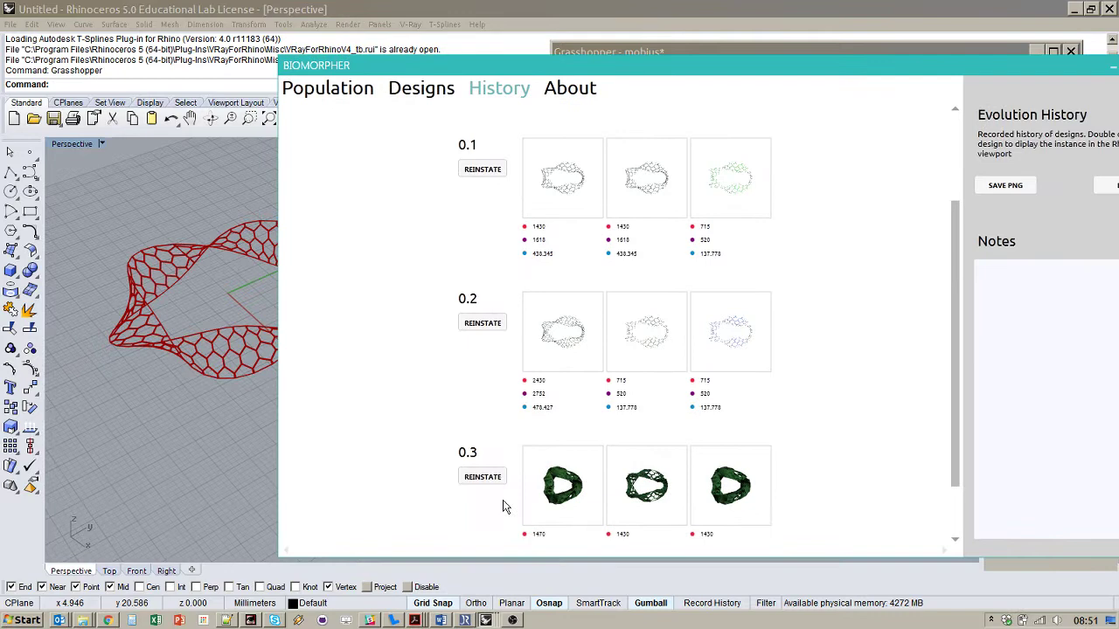
scroll(507, 464, "down", 1)
scroll(505, 467, "up", 1)
scroll(507, 468, "up", 1)
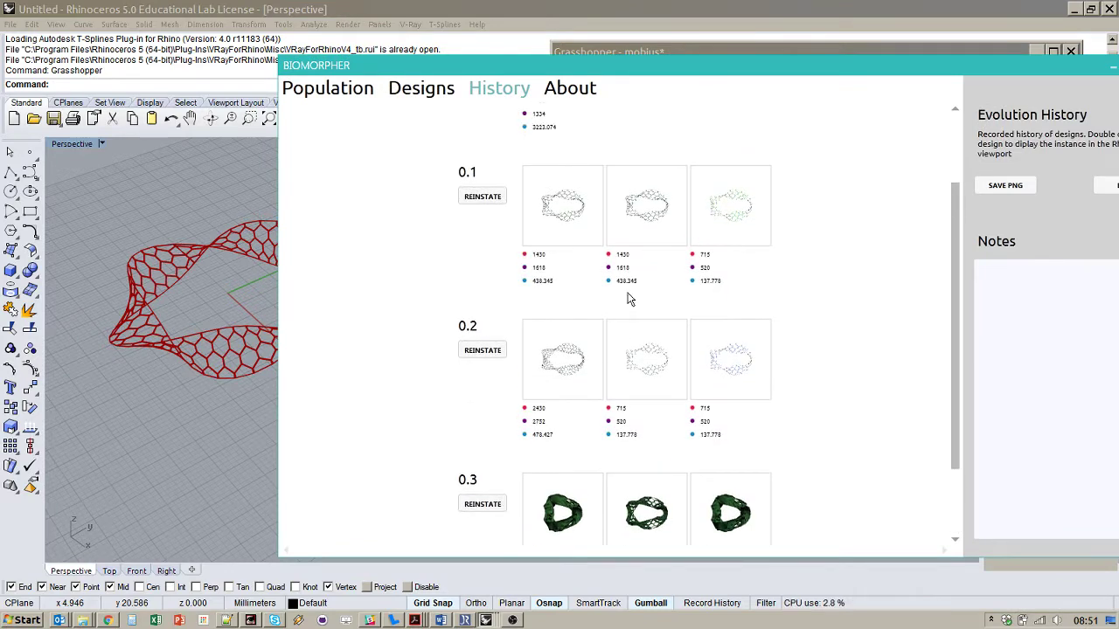
Choose designs 1 and 2 of generation 4 as parents and evolve the next generation
left_click(419, 96)
left_click(606, 124)
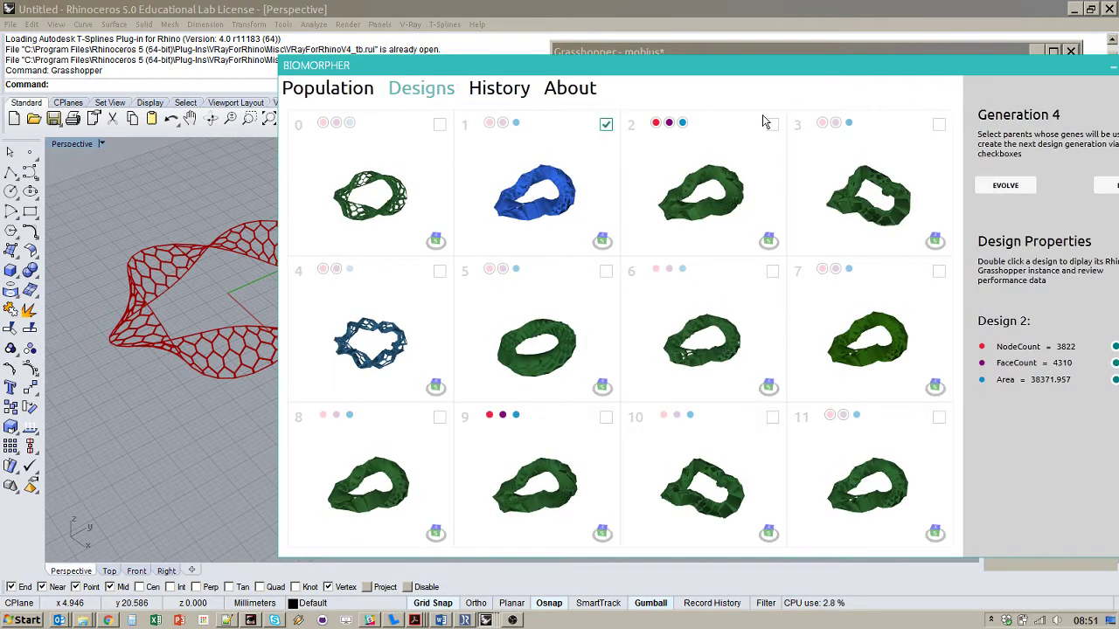
left_click(772, 124)
left_click(1007, 187)
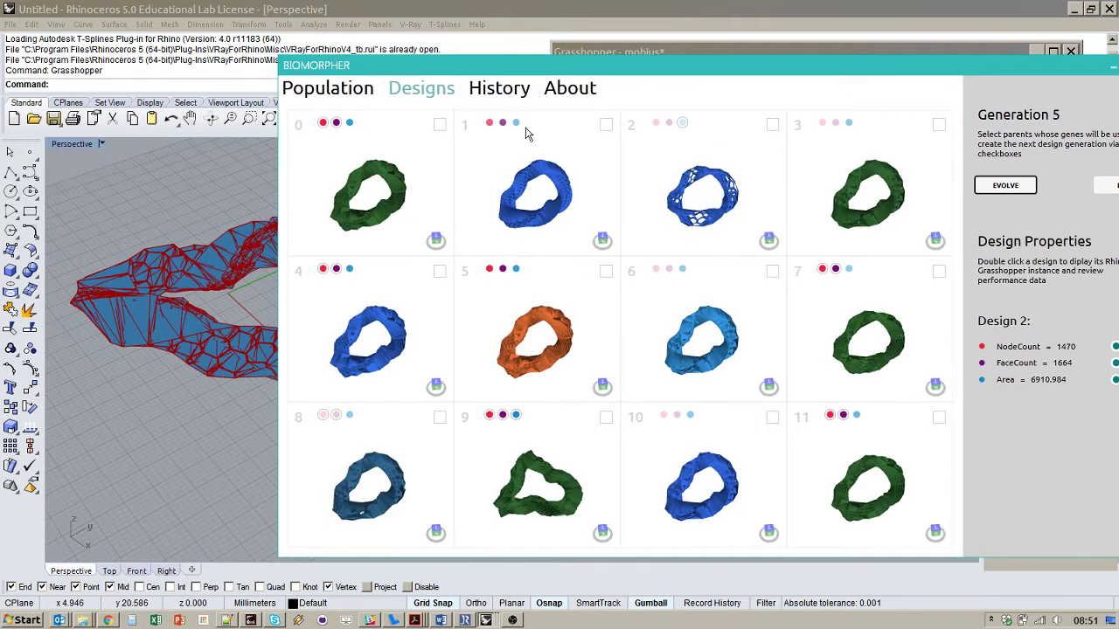
Reinstate generation 0.2 from the evolution history and bring up its population of designs
left_click(499, 88)
scroll(554, 437, "down", 5)
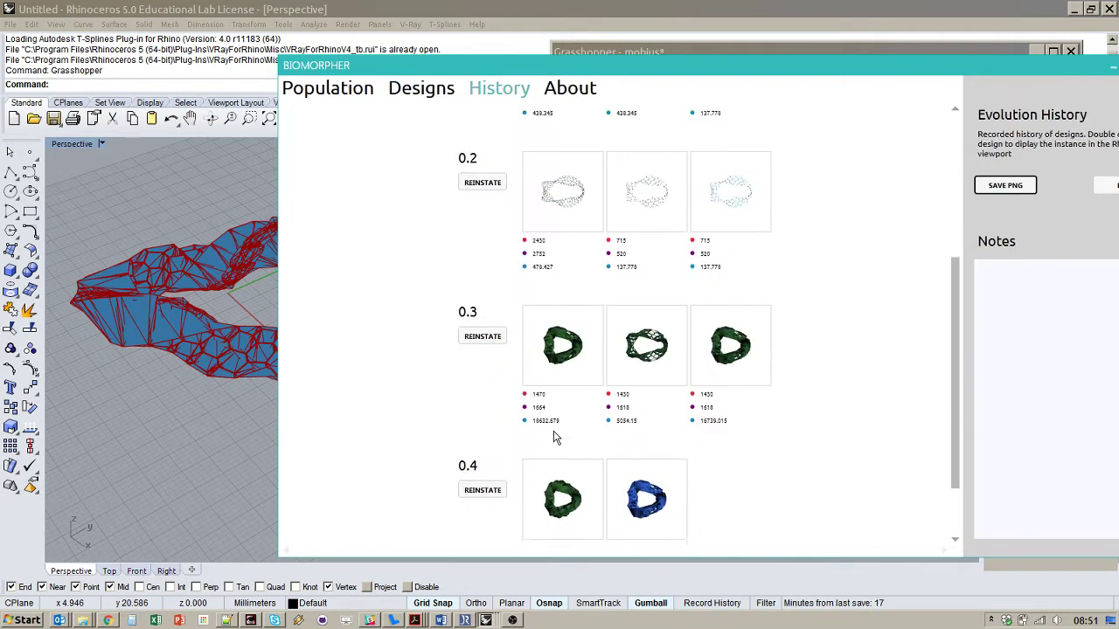
scroll(664, 333, "up", 2)
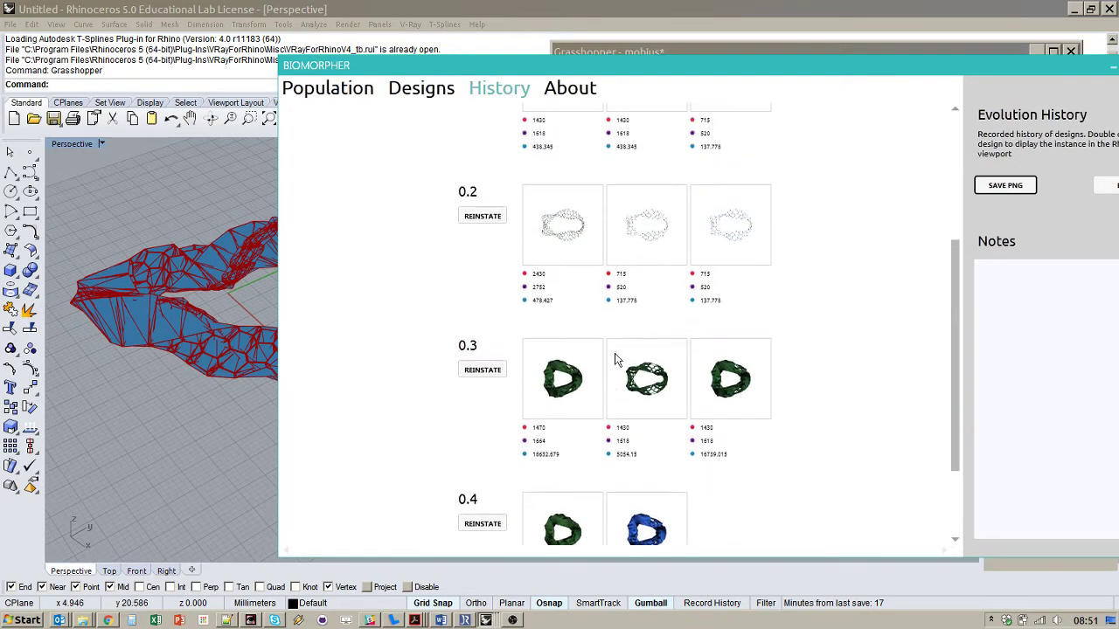
left_click(488, 218)
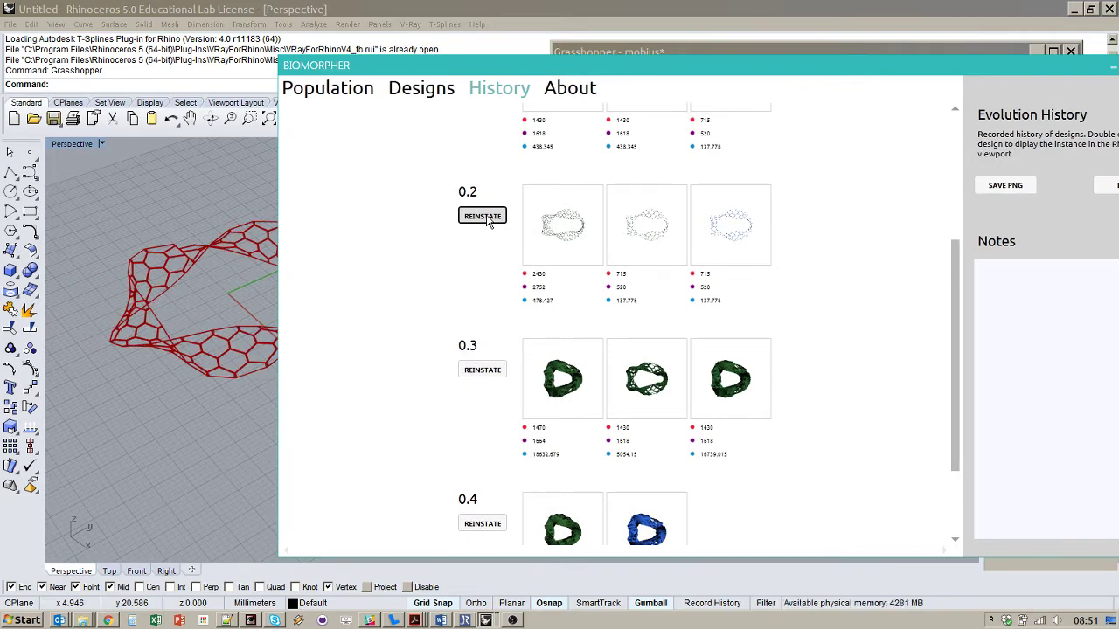
left_click(436, 93)
left_click_drag(501, 61, 432, 53)
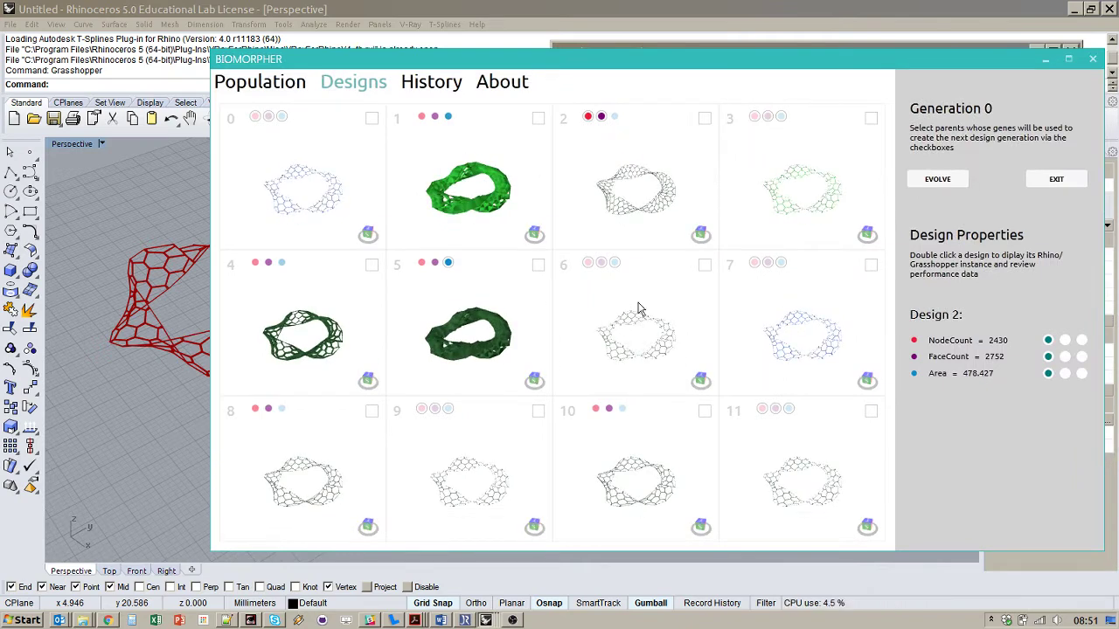
left_click(705, 265)
left_click(704, 119)
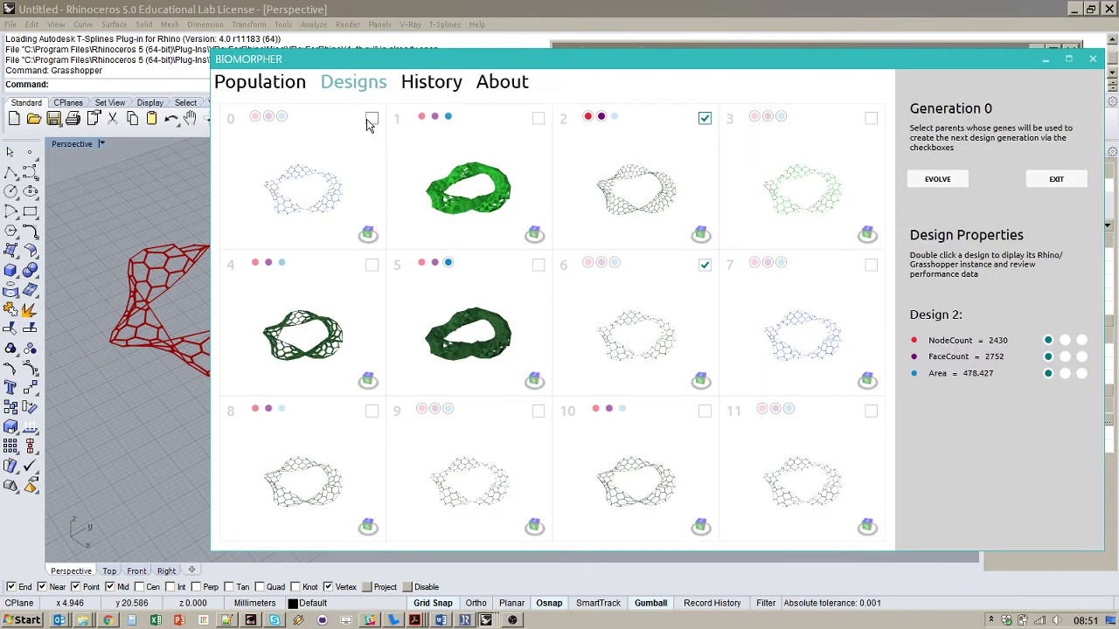
left_click(704, 265)
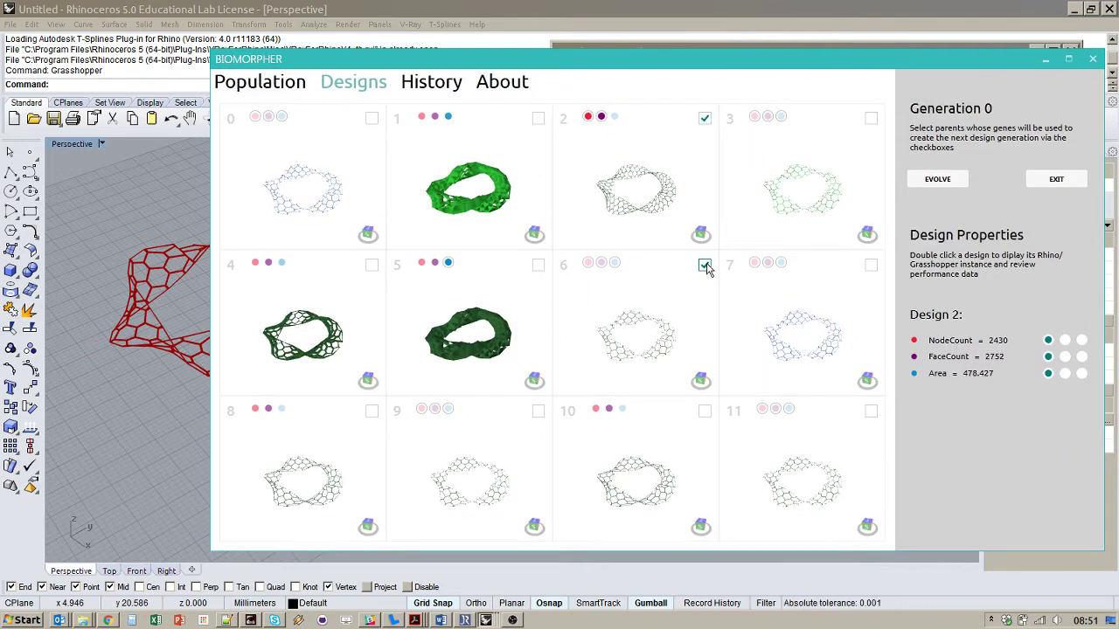
left_click(704, 120)
Choose design 1 of the reinstated generation 0 as the only parent and evolve the next generation
left_click(538, 119)
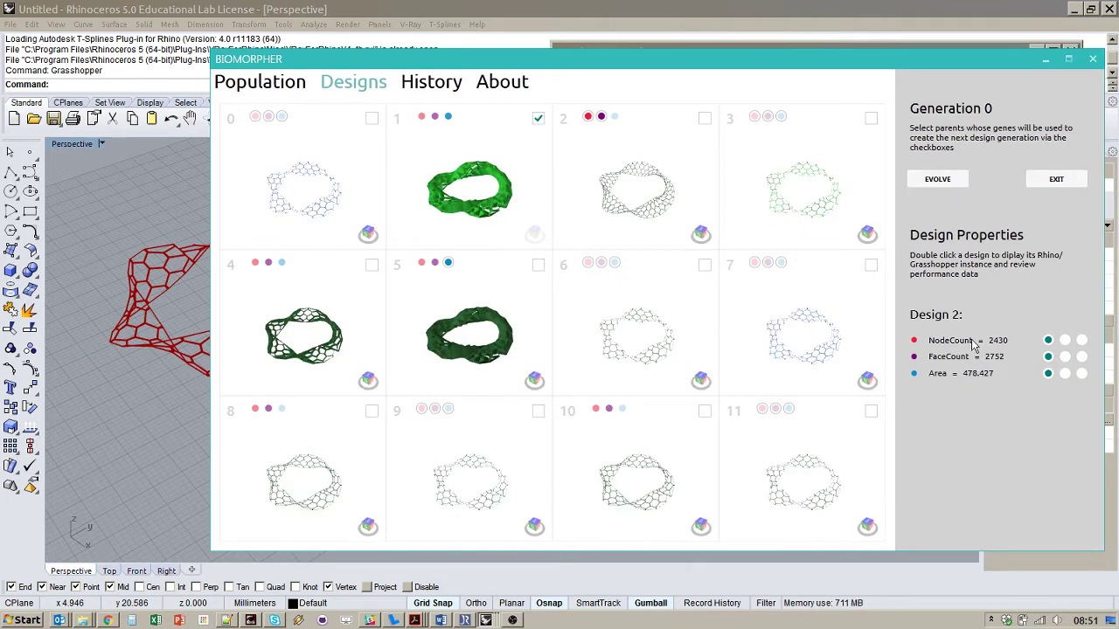
left_click(948, 181)
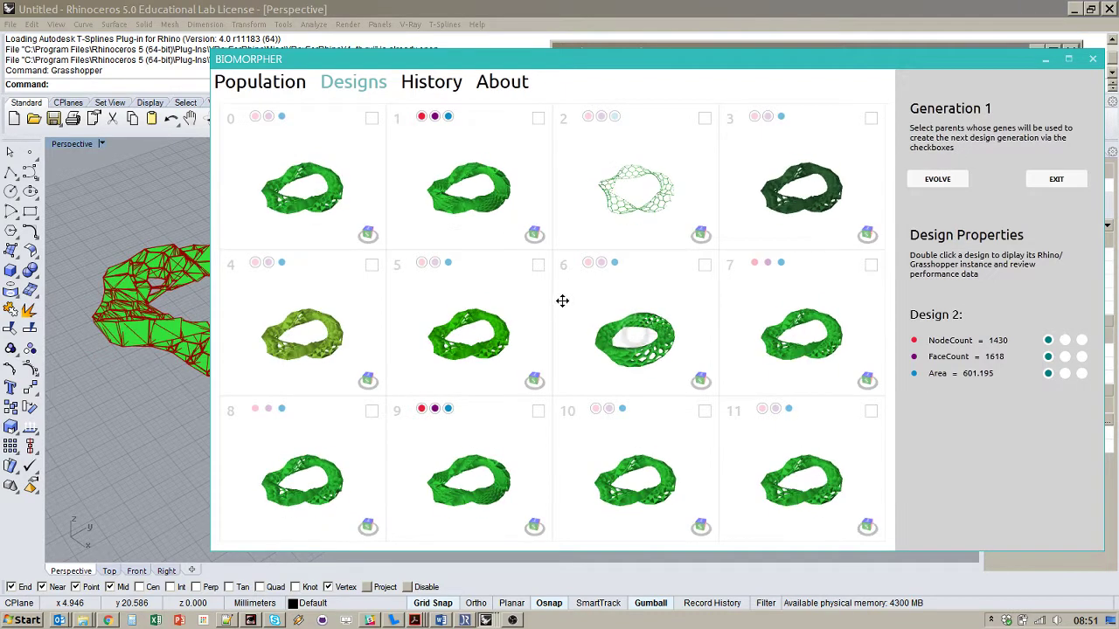
Choose designs 1, 5, 6 and 9 of generation 1 as parents and evolve the next generation
left_click(537, 118)
left_click(705, 264)
left_click(537, 264)
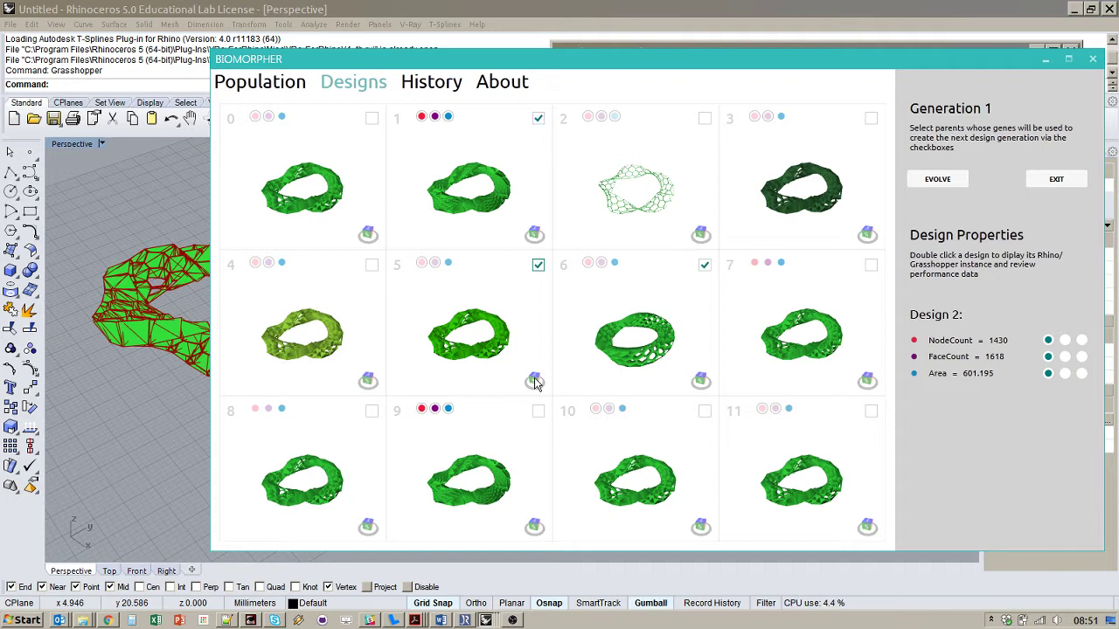
left_click(537, 411)
left_click(926, 181)
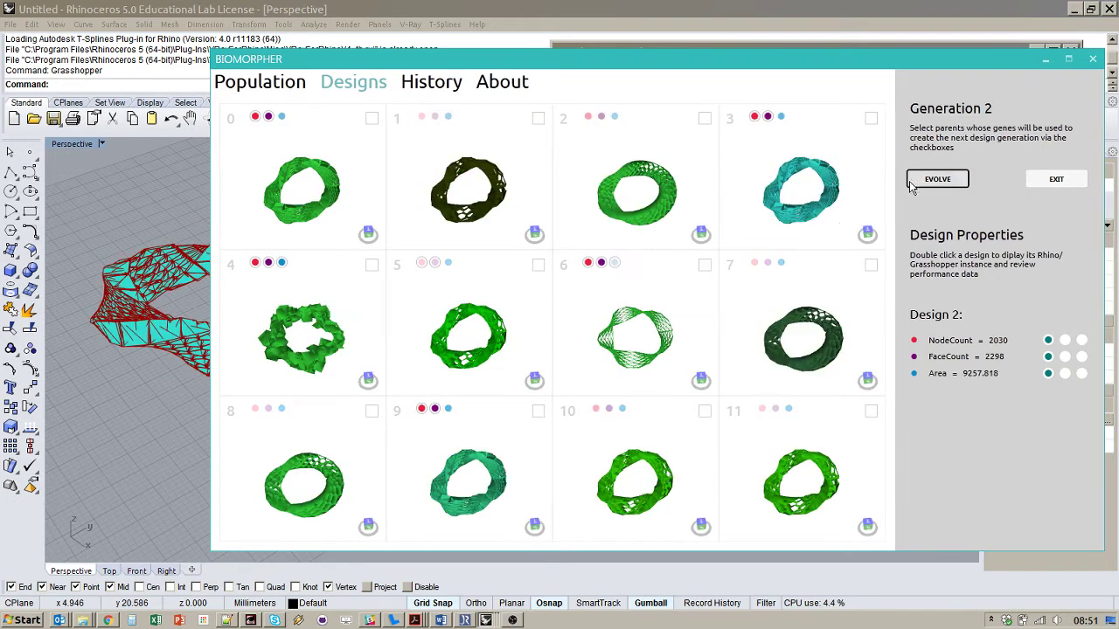
Choose designs 1 and 7 of generation 2 as parents and evolve the next generation
left_click(705, 118)
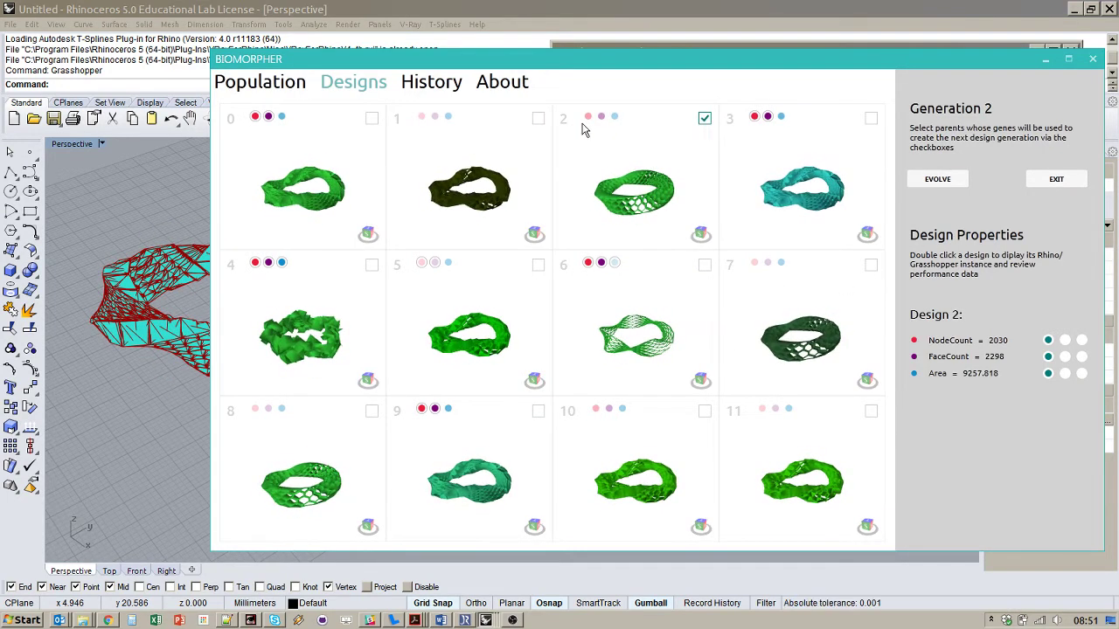
left_click(704, 120)
left_click(538, 118)
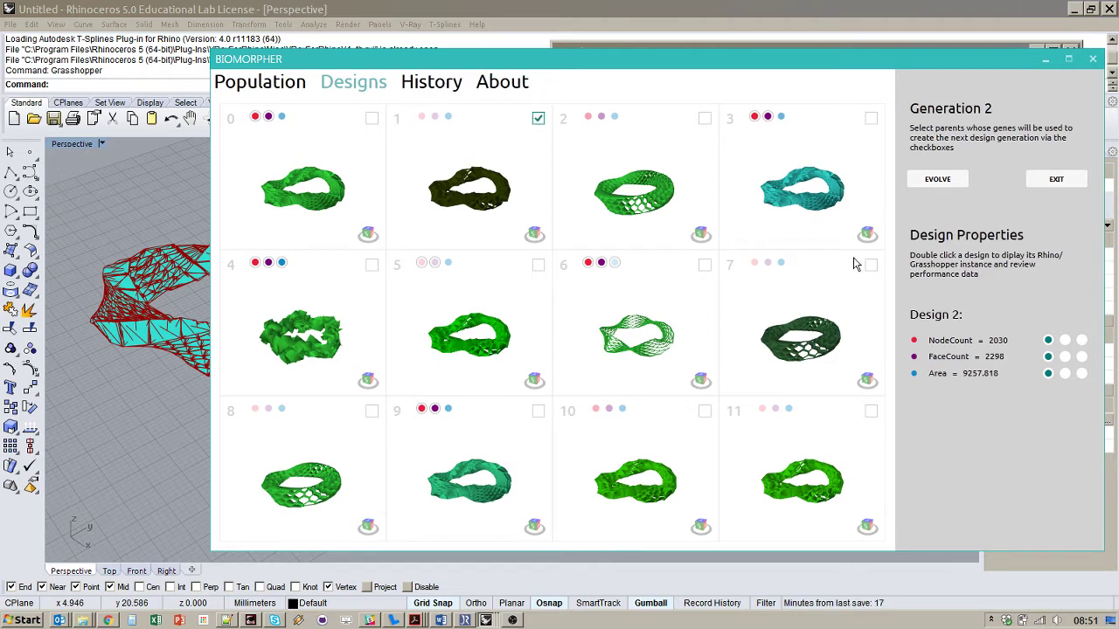
left_click(871, 265)
left_click(936, 179)
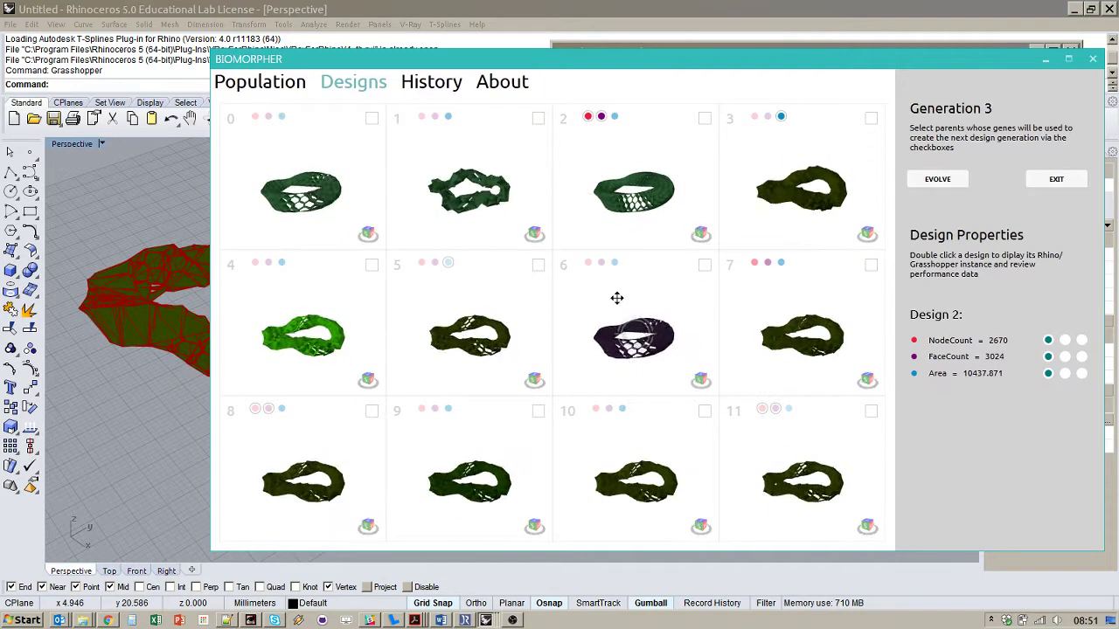
Review the second branch of the evolution history, generations 1.0 to 1.2, and maximize the Biomorpher window to view both branches
left_click(431, 81)
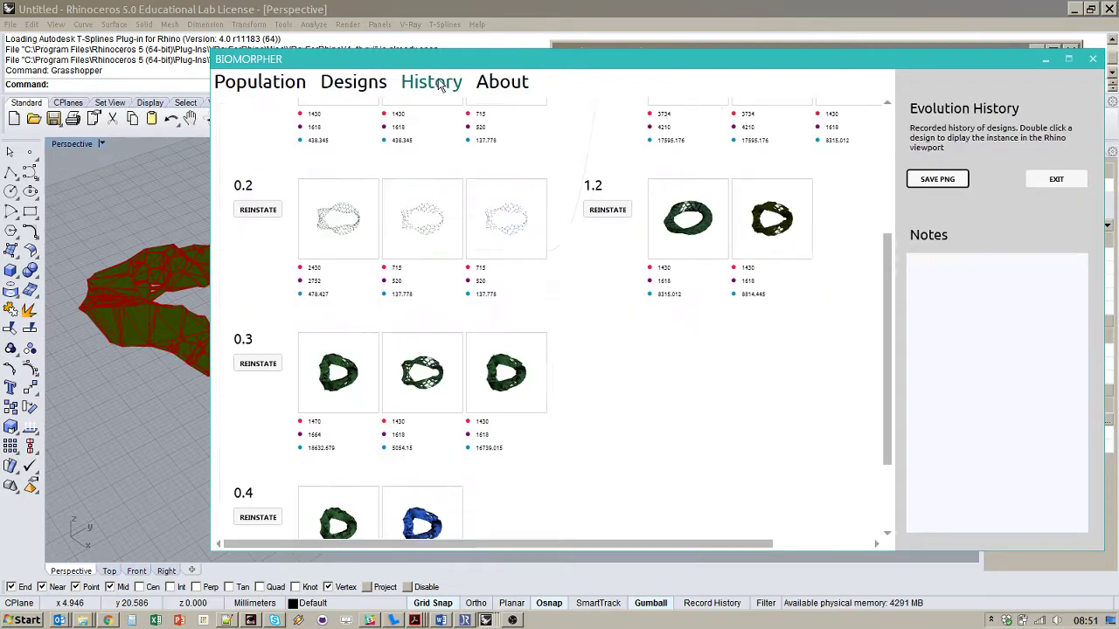
left_click_drag(554, 545, 673, 522)
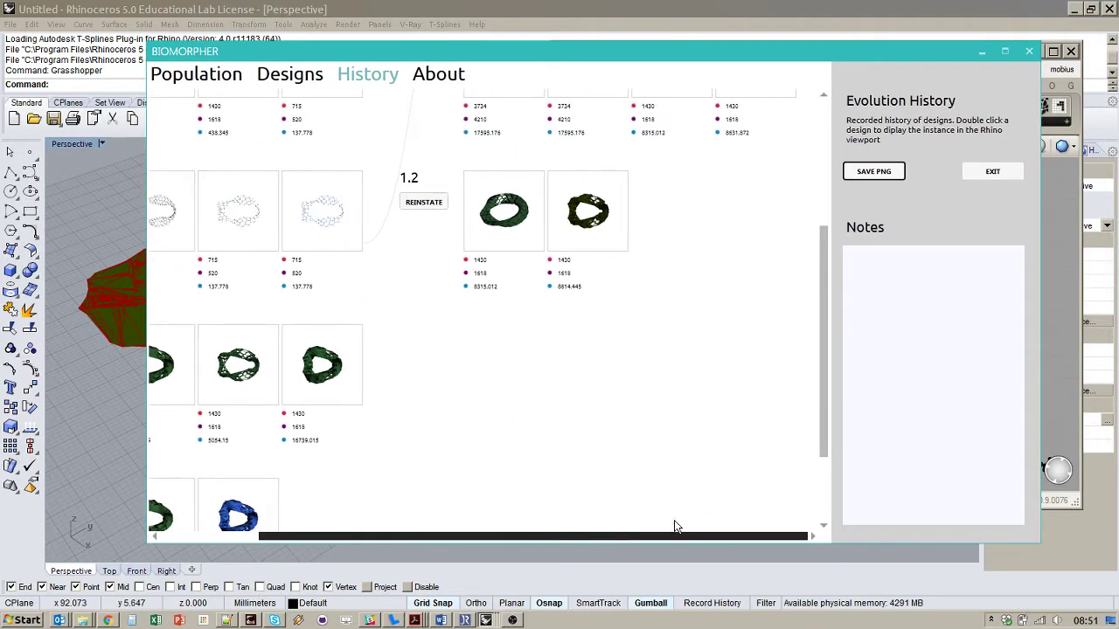
scroll(708, 429, "up", 3)
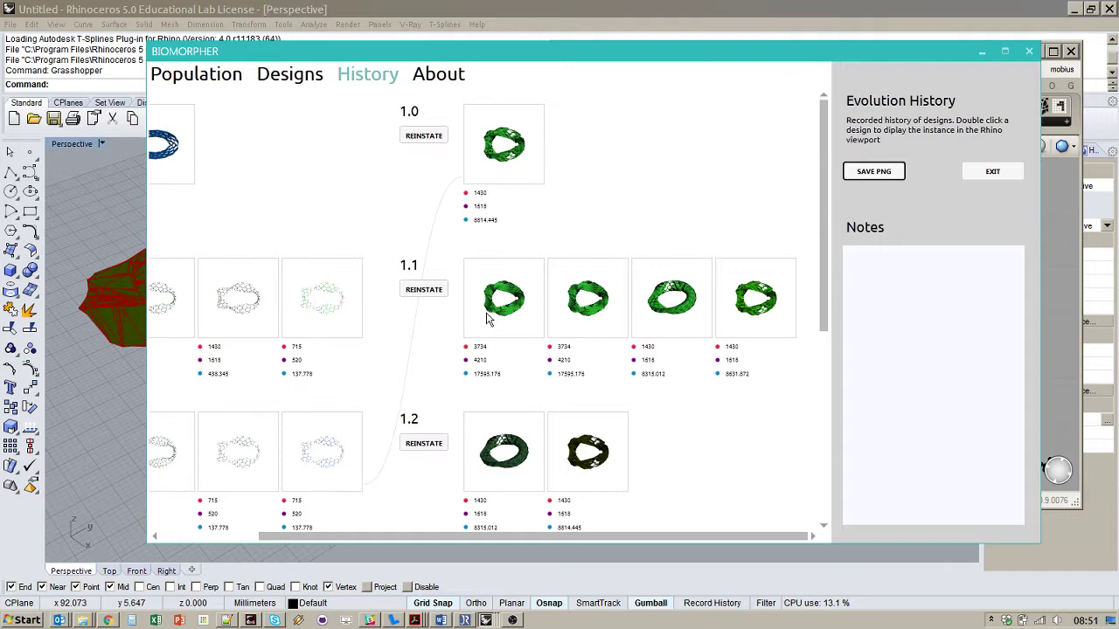
scroll(486, 319, "down", 3)
scroll(418, 254, "up", 3)
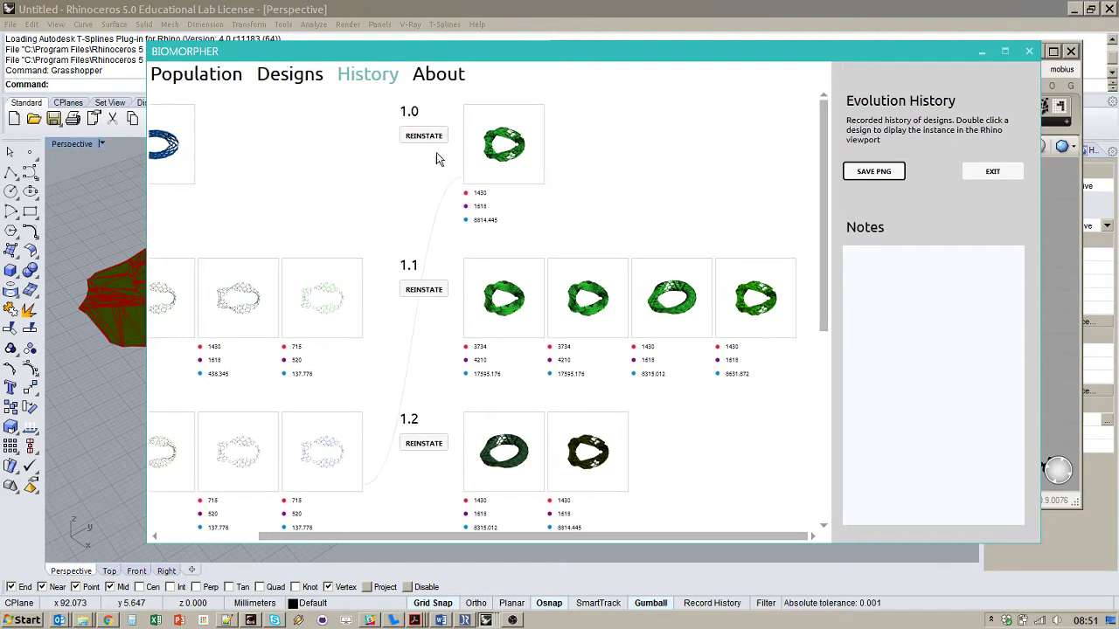
scroll(491, 372, "down", 2)
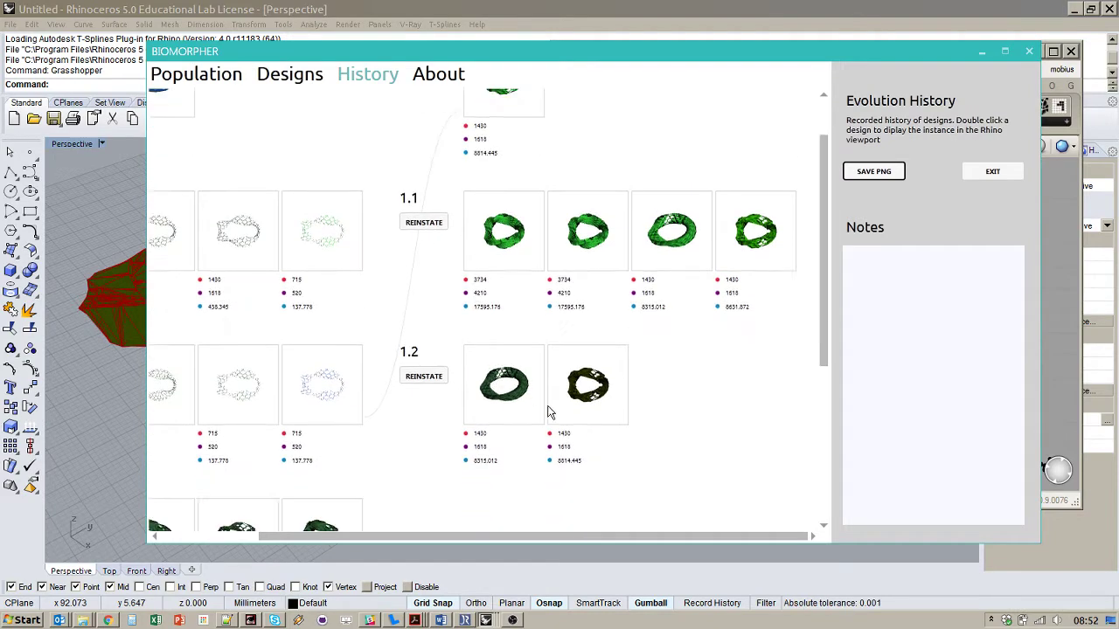
left_click(1004, 52)
scroll(868, 254, "up", 2)
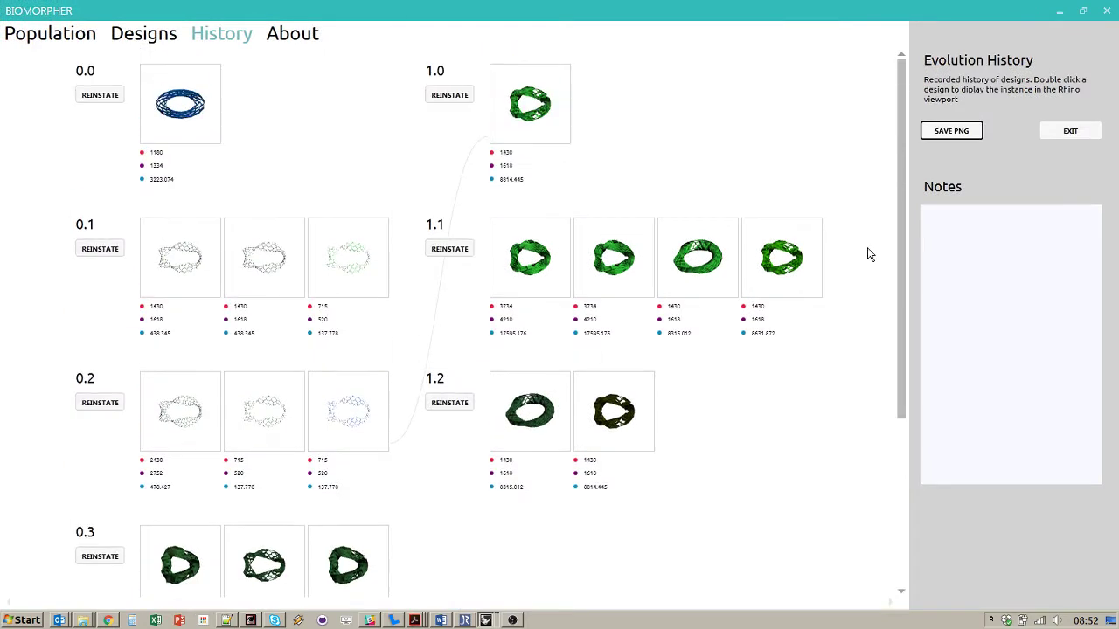
Save the evolution history as a PNG file named image on the Desktop
left_click(944, 131)
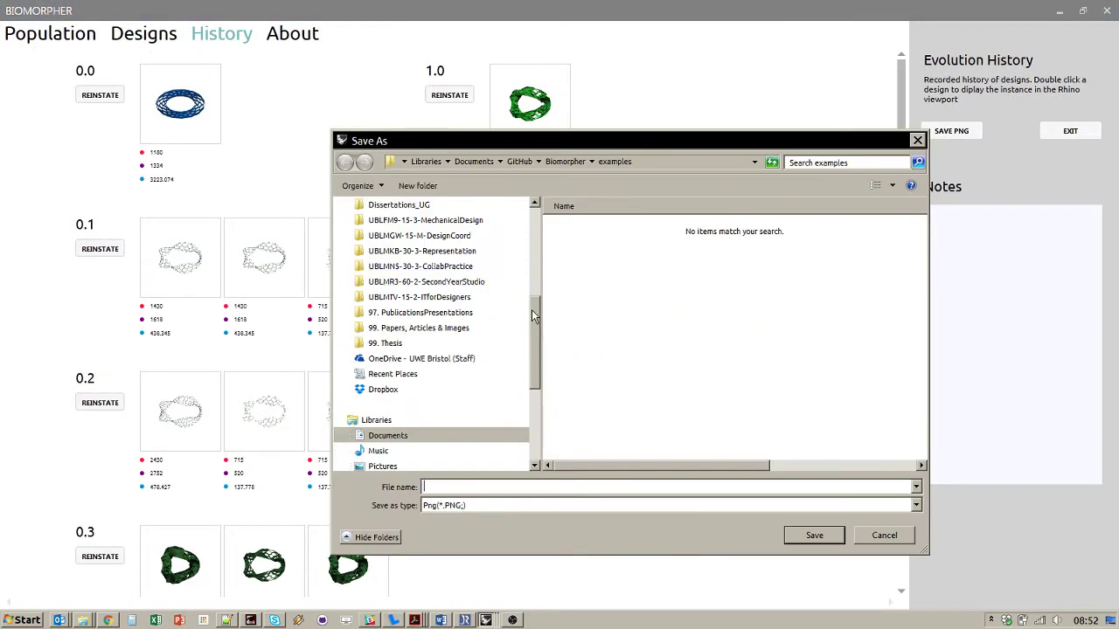
left_click(382, 226)
left_click(458, 485)
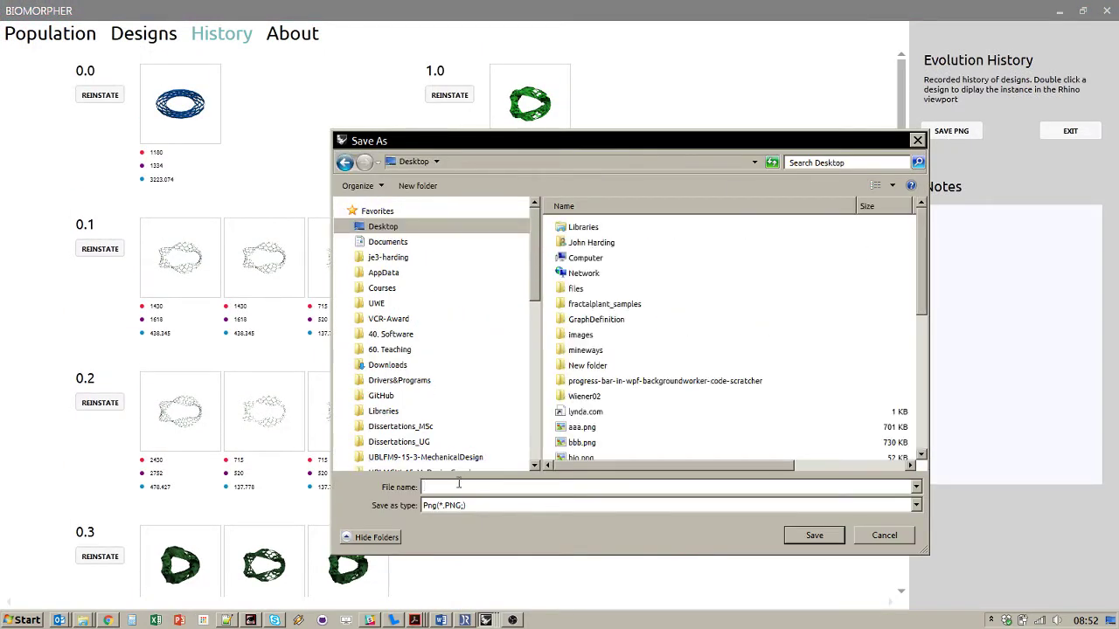
type("image")
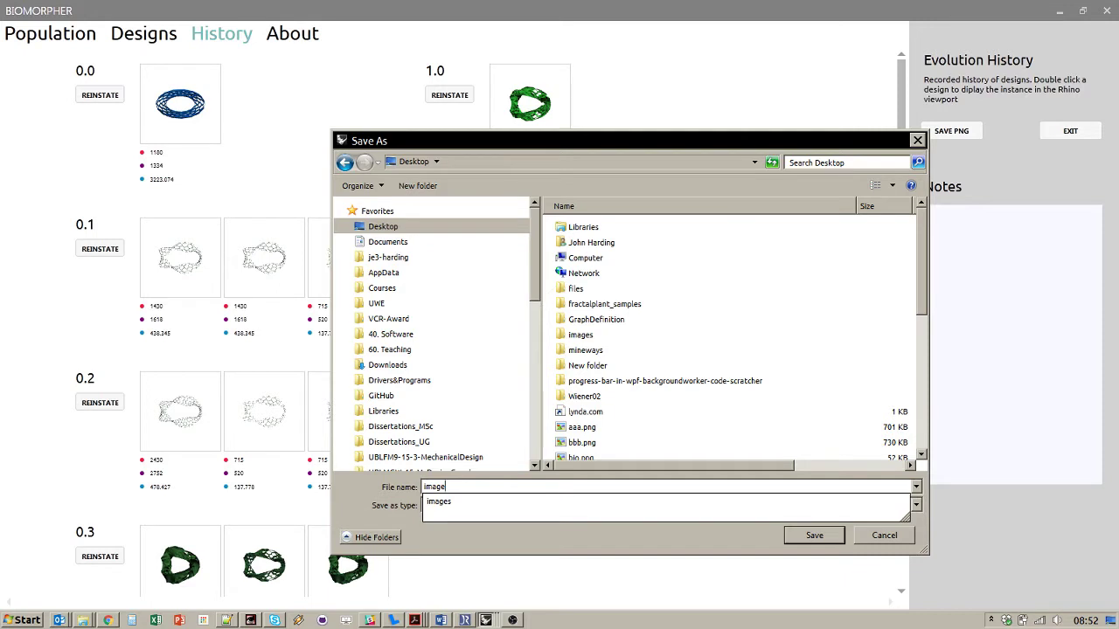
key("Return")
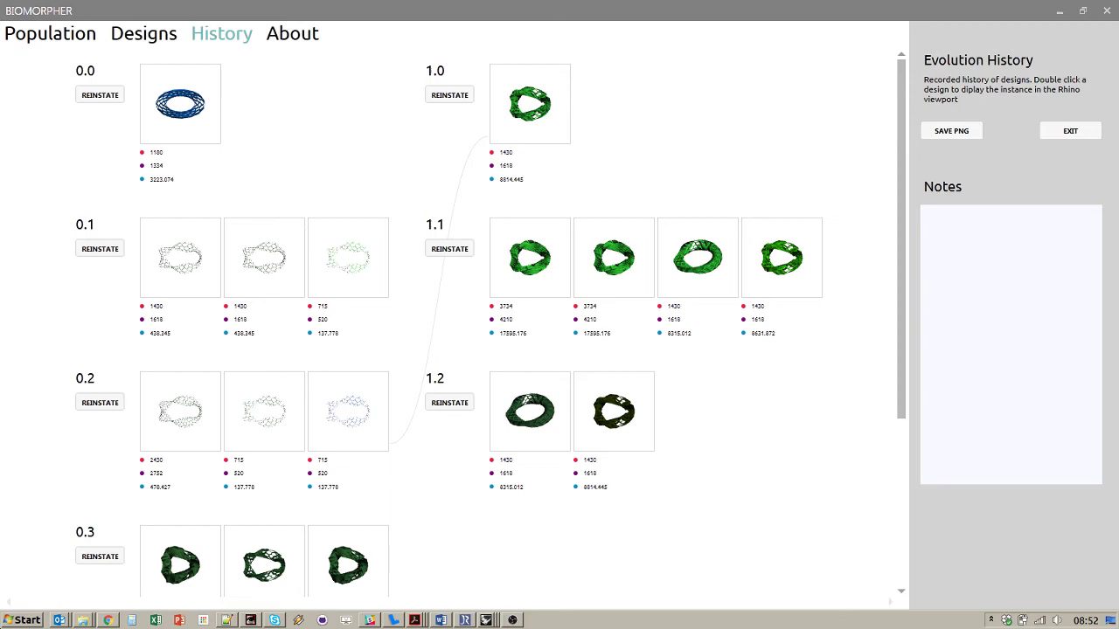
Restore the Biomorpher window to a smaller size and open the Desktop folder in Windows Explorer
key("super")
key("Escape")
left_click_drag(651, 11, 863, 67)
left_click(81, 619)
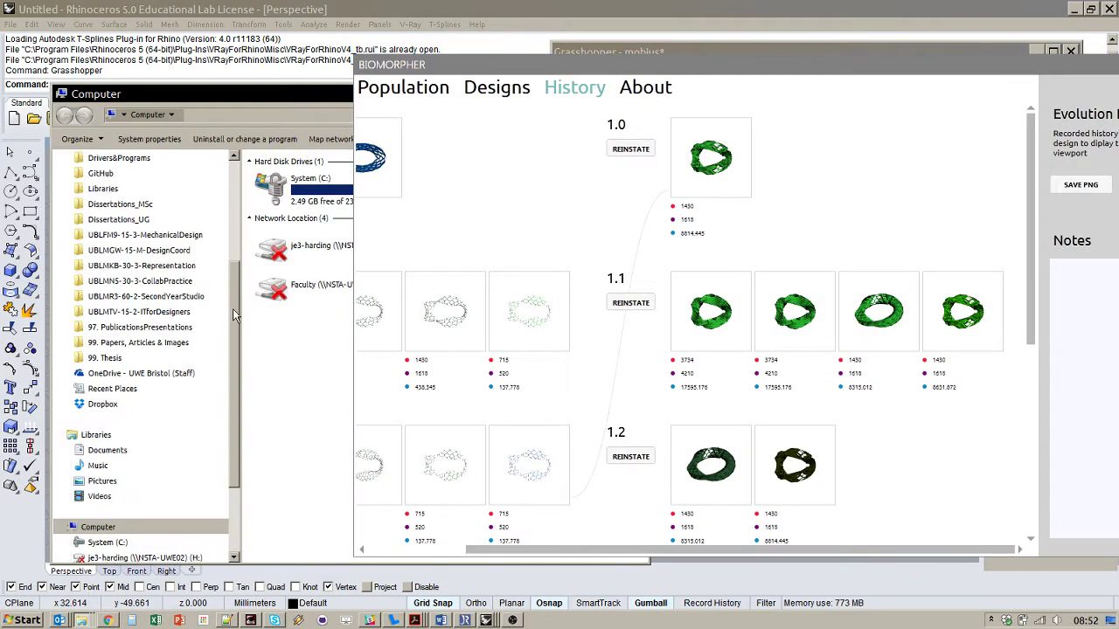
scroll(236, 316, "up", 4)
left_click(175, 178)
left_click_drag(273, 94, 157, 96)
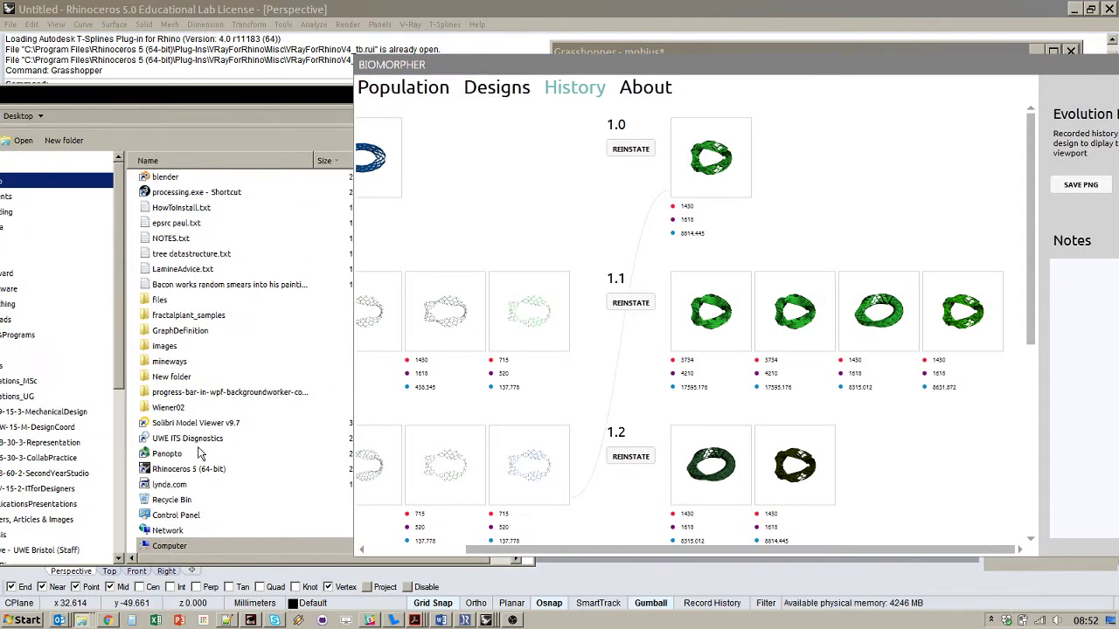
Find image.PNG in the Desktop folder and open it in Windows Photo Viewer
left_click(177, 546)
left_click(175, 440)
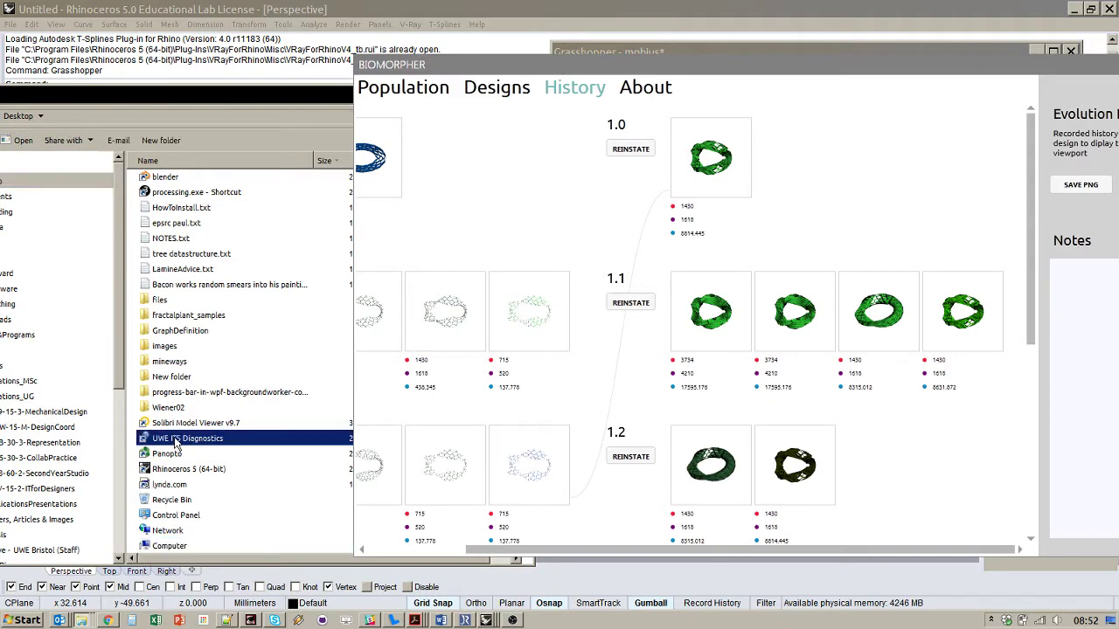
type("ima")
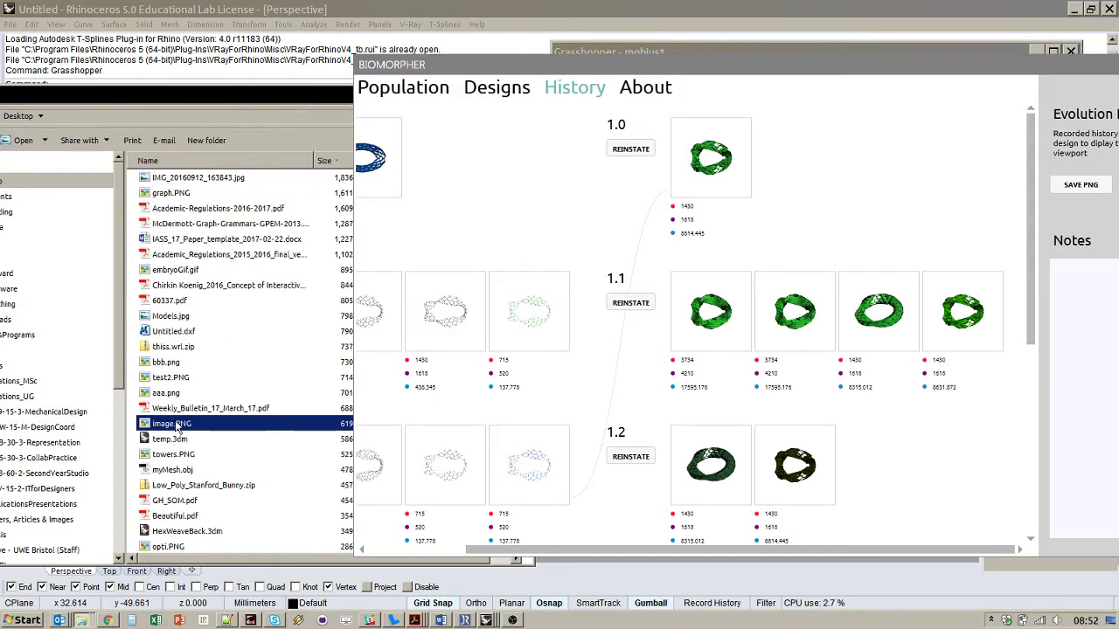
double_click(177, 426)
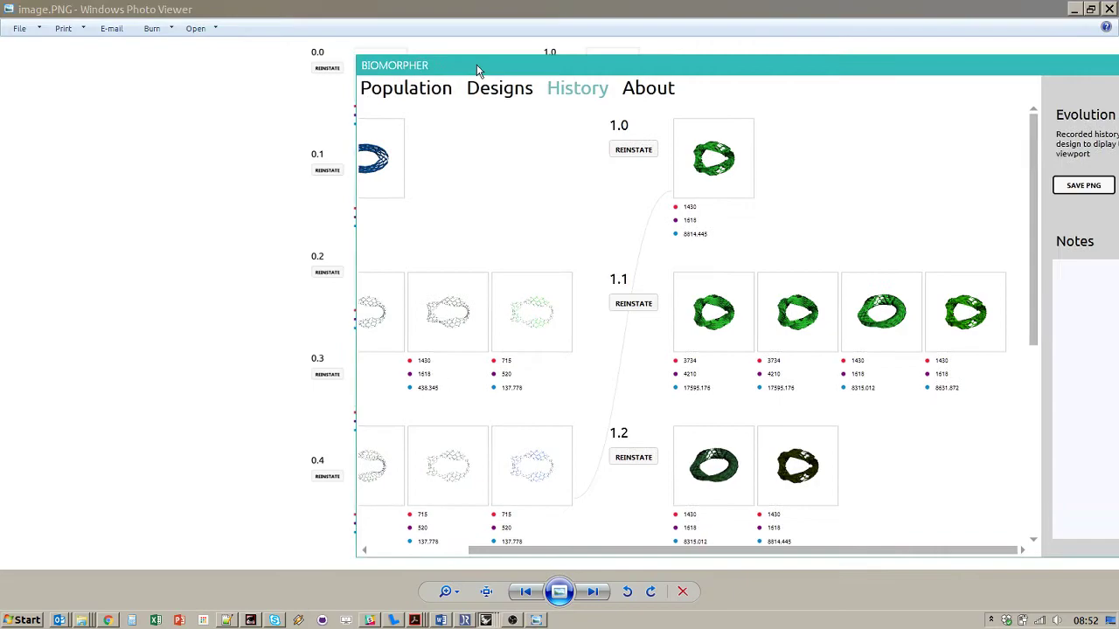
Move the Biomorpher window aside and zoom into the exported history image to inspect both branches
left_click_drag(477, 68, 613, 481)
left_click(631, 242)
scroll(496, 345, "up", 5)
scroll(496, 345, "down", 5)
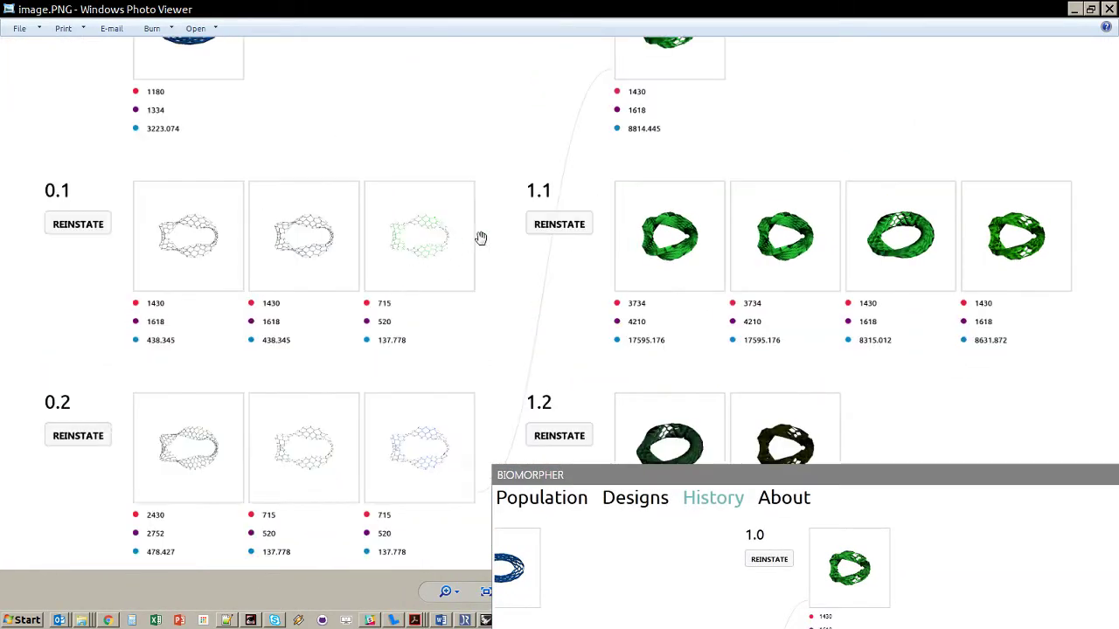
scroll(726, 243, "up", 3)
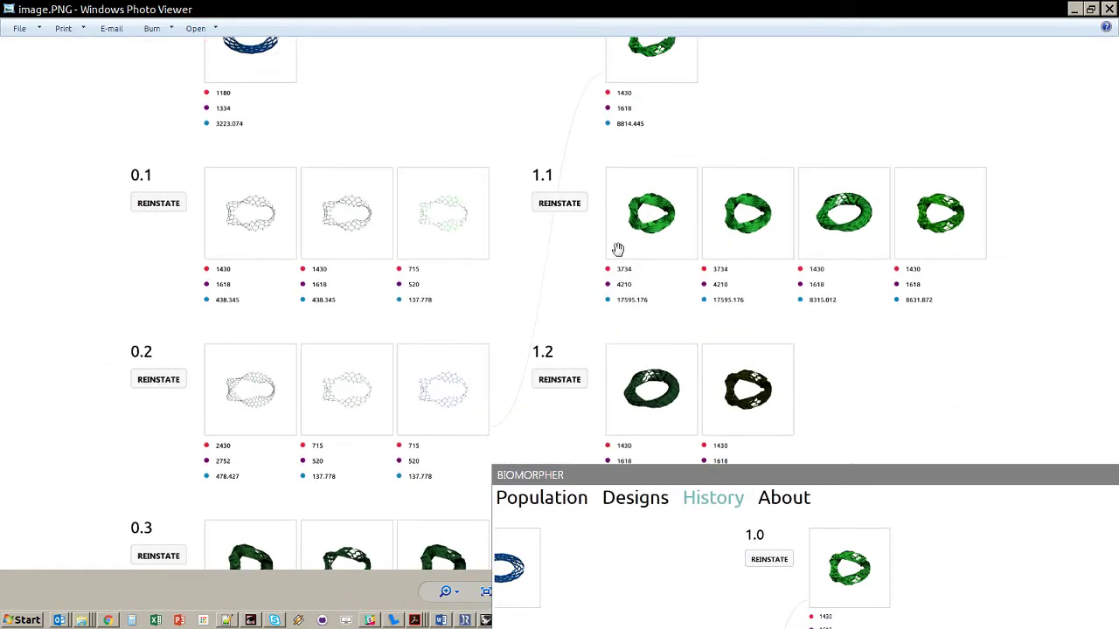
Close the exported image, minimize the Desktop folder window, and reposition the Biomorpher window over the Rhino viewport
left_click(1109, 9)
left_click_drag(818, 474, 560, 78)
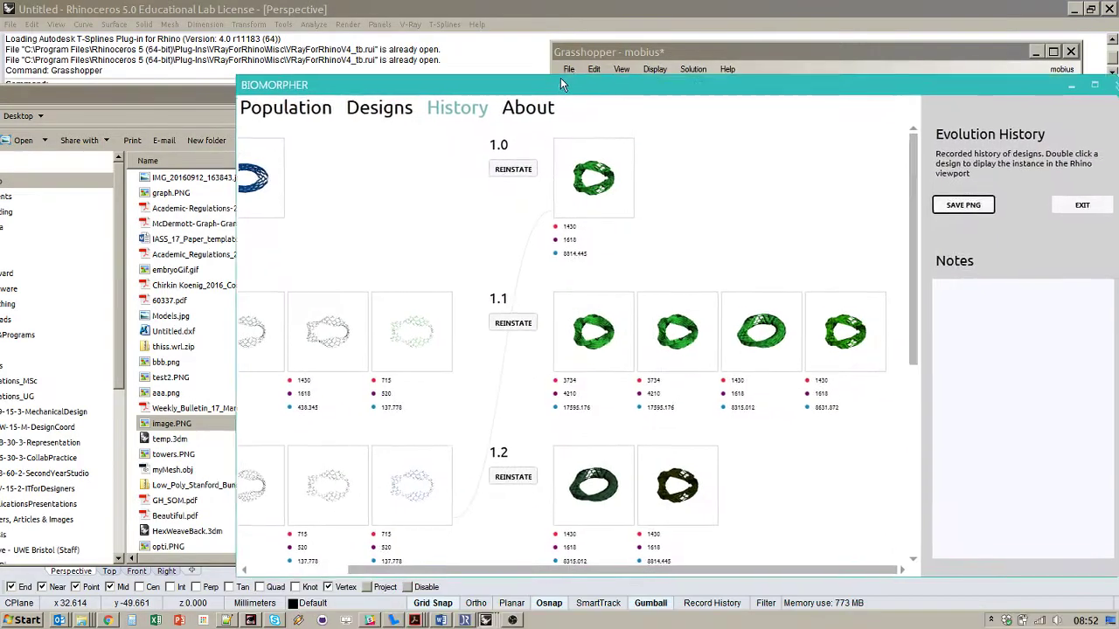
left_click_drag(790, 77, 833, 113)
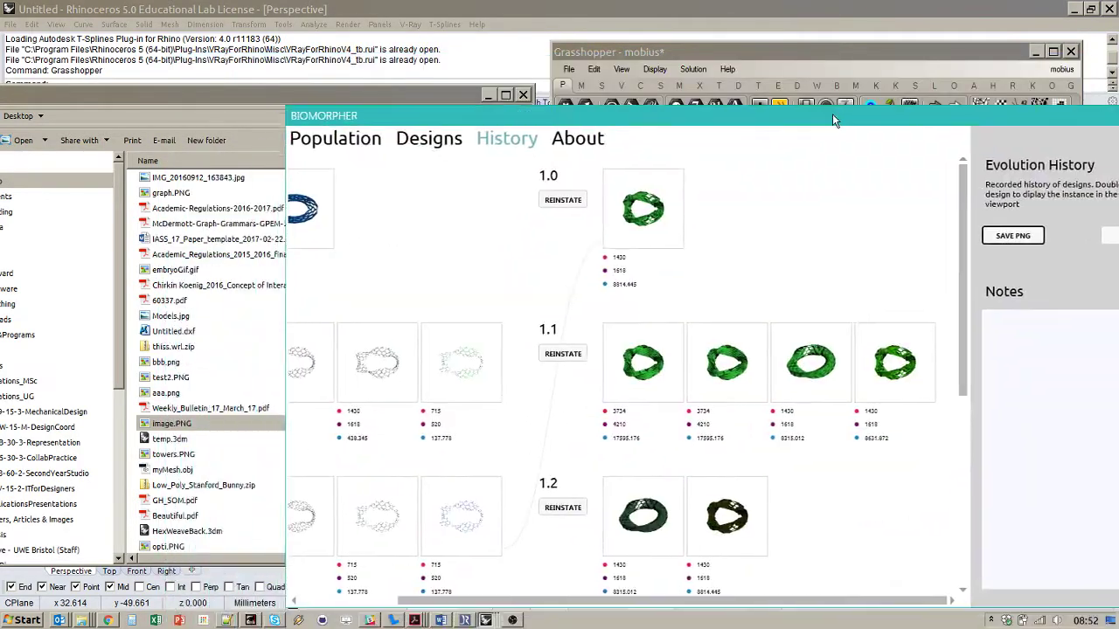
left_click(488, 95)
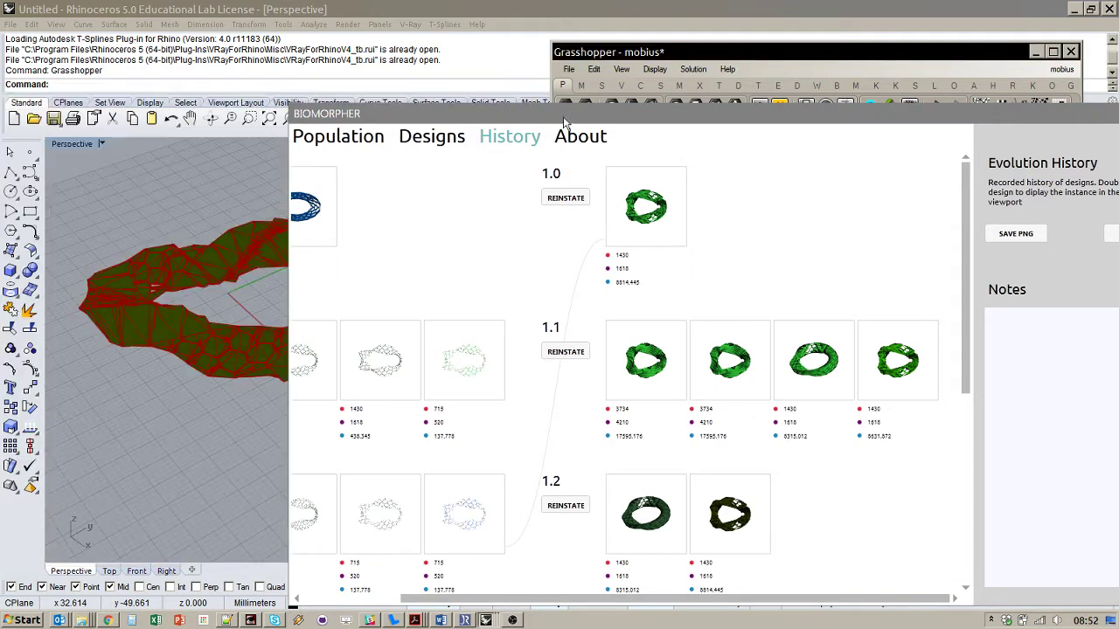
left_click_drag(563, 119, 558, 69)
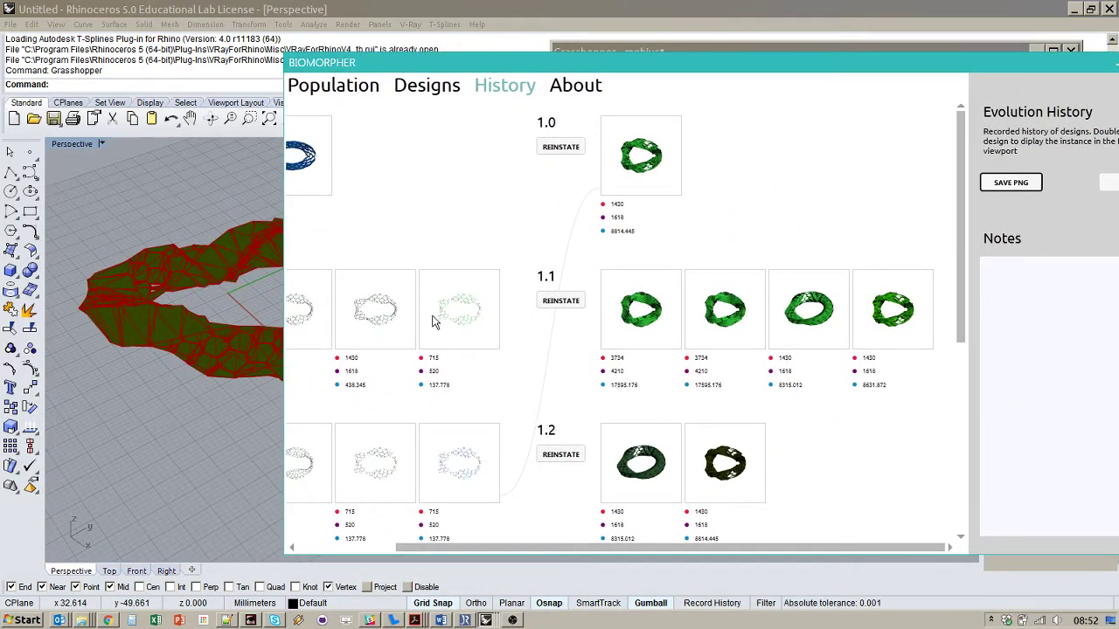
Compare the generation 3 designs with the branched evolution history and the population's cluster diagrams
left_click(446, 87)
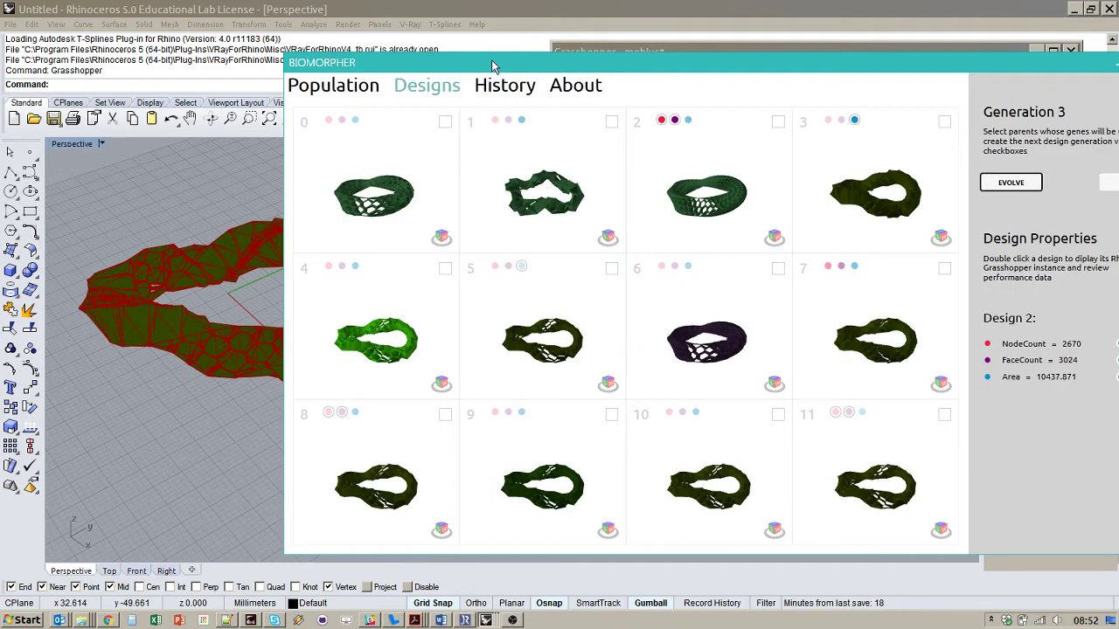
left_click_drag(495, 67, 437, 60)
left_click(447, 80)
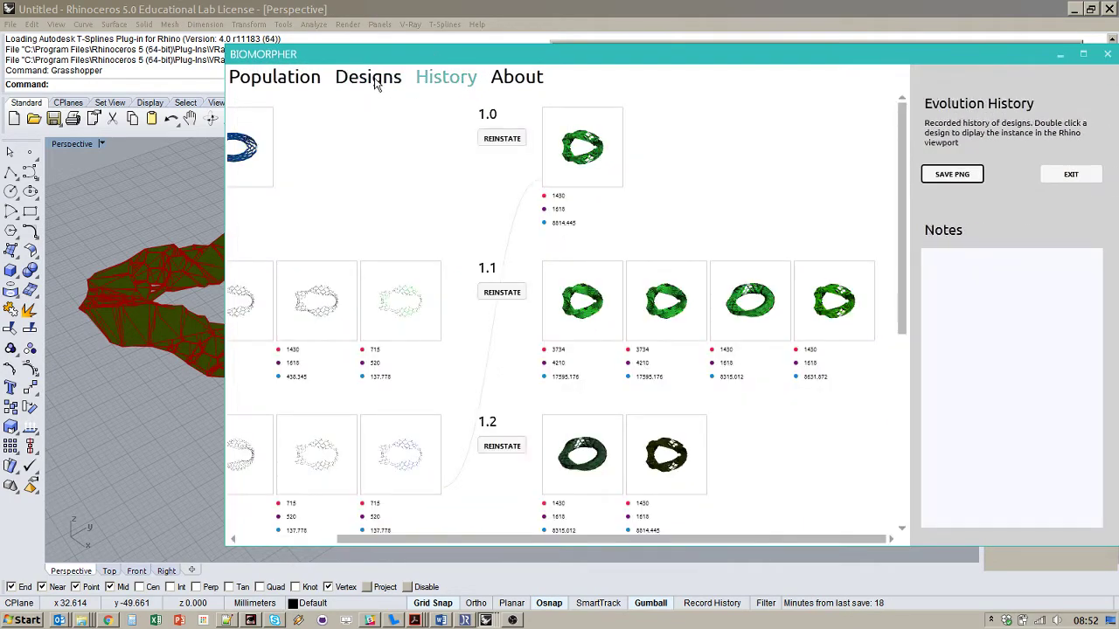
left_click(371, 79)
left_click(448, 80)
left_click(371, 79)
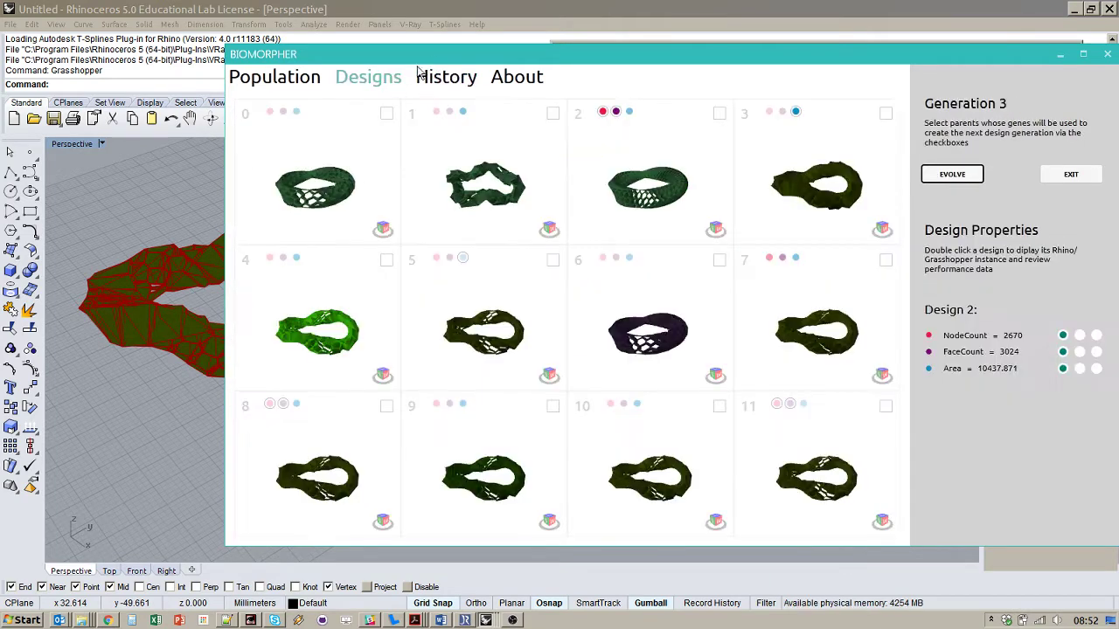
left_click_drag(433, 59, 407, 56)
left_click(409, 74)
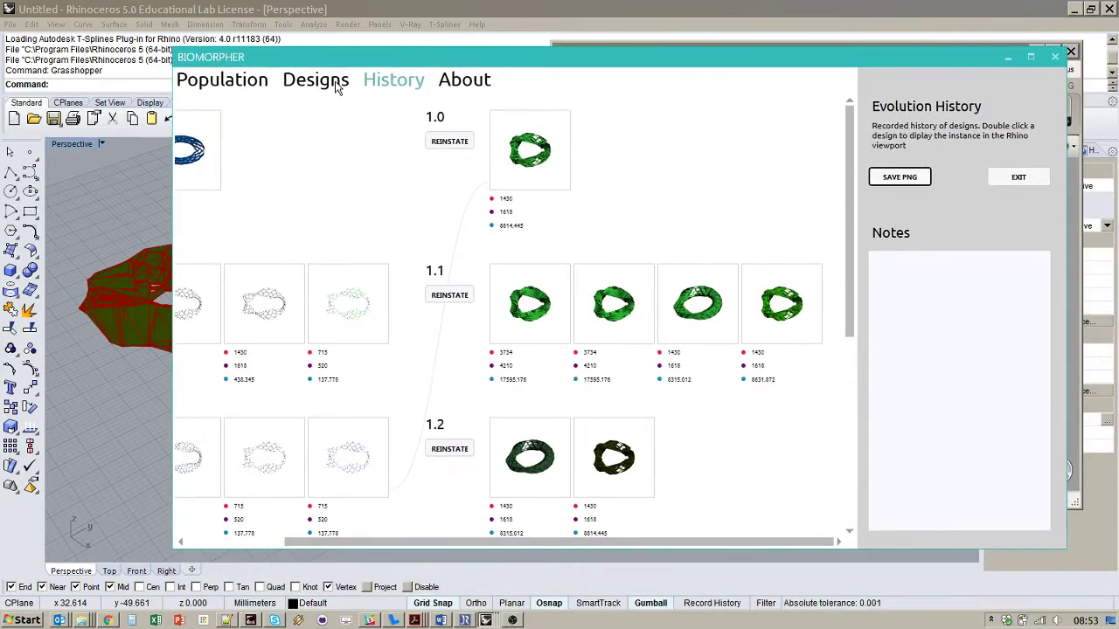
left_click(336, 83)
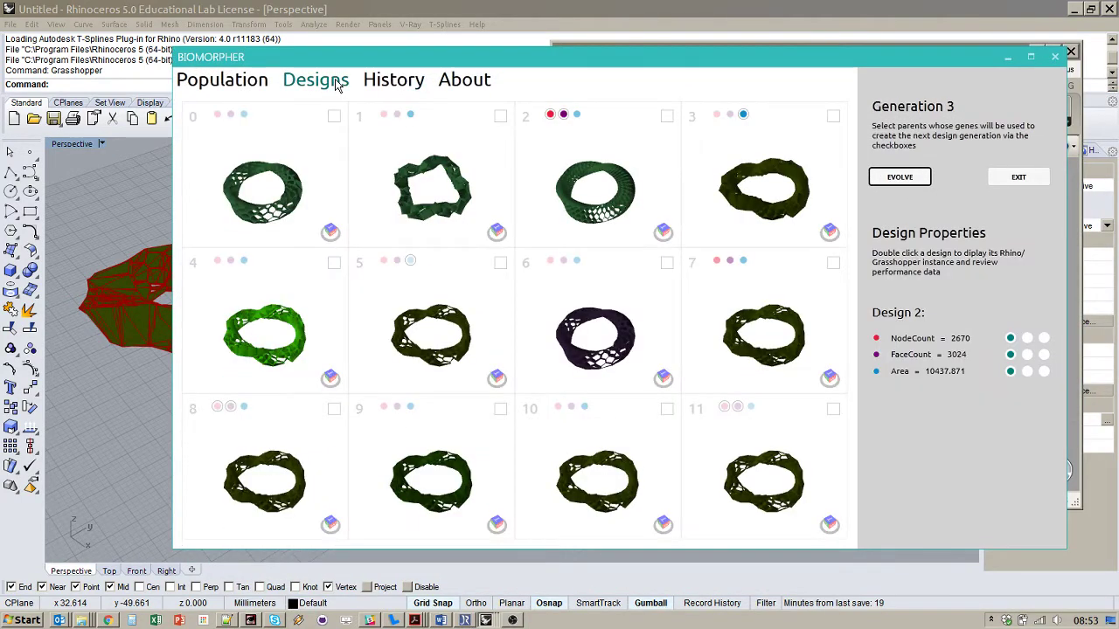
left_click_drag(460, 61, 437, 60)
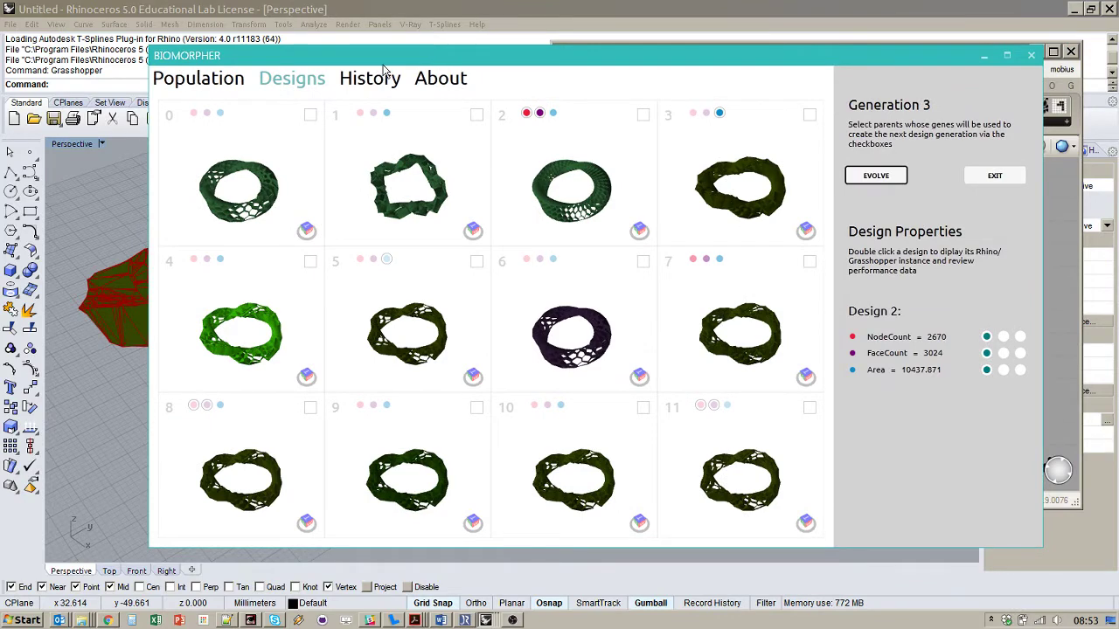
left_click(241, 78)
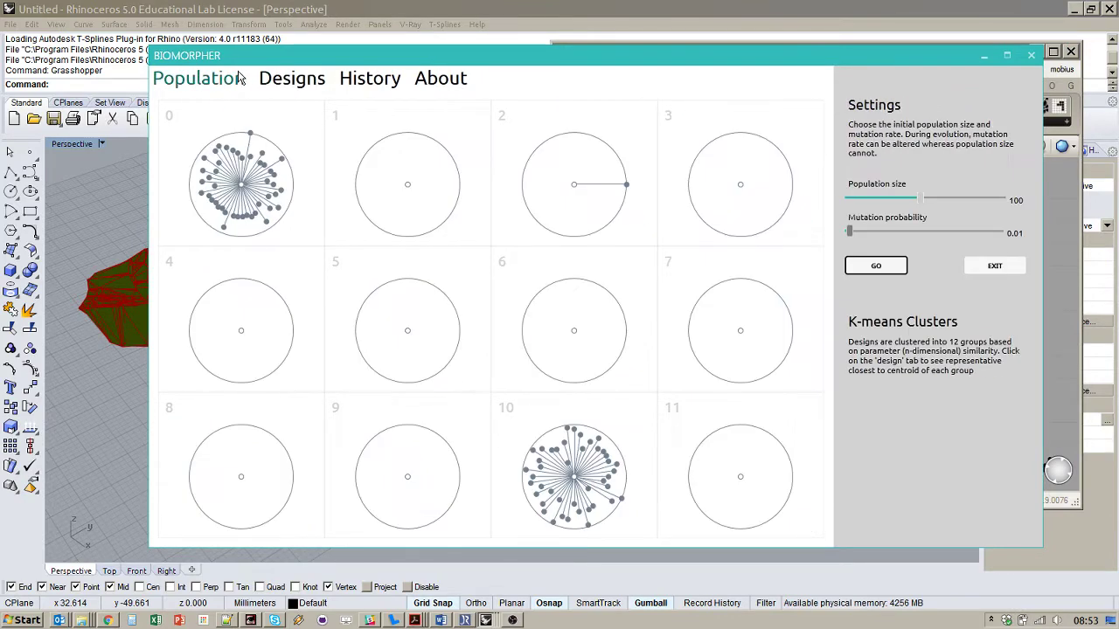
left_click(327, 83)
Exit the current evolution, reopen Biomorpher from its Grasshopper component, and generate a fresh population of 100 with mutation probability 0.01
left_click(997, 176)
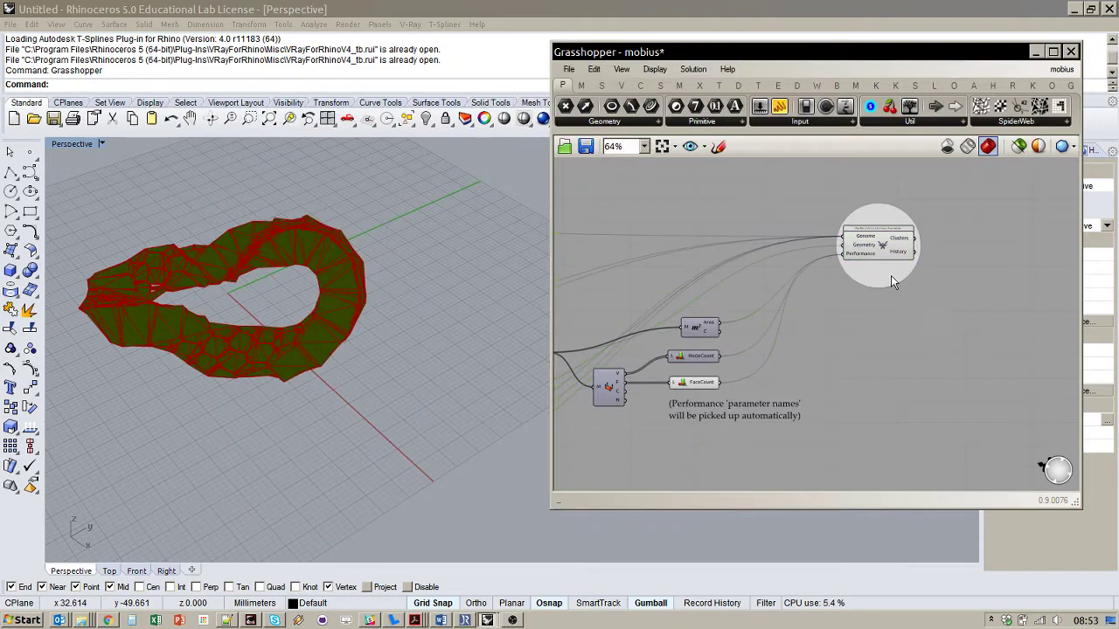
double_click(880, 247)
left_click_drag(752, 154, 734, 73)
left_click(852, 281)
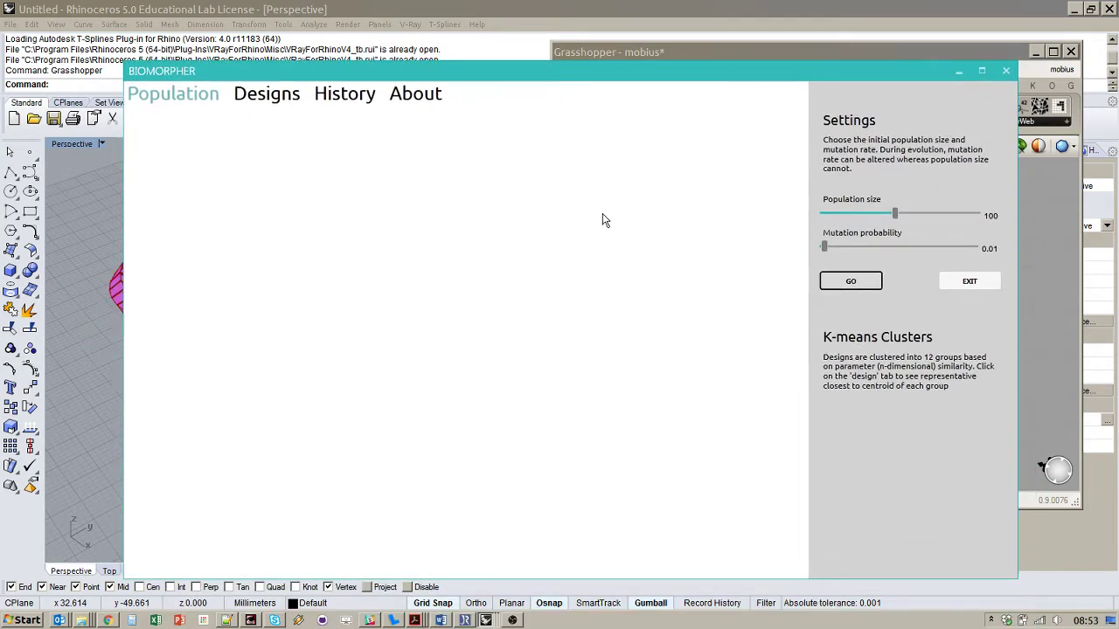
Examine the generation 0 designs and the K-means cluster diagrams of the new population
left_click(273, 94)
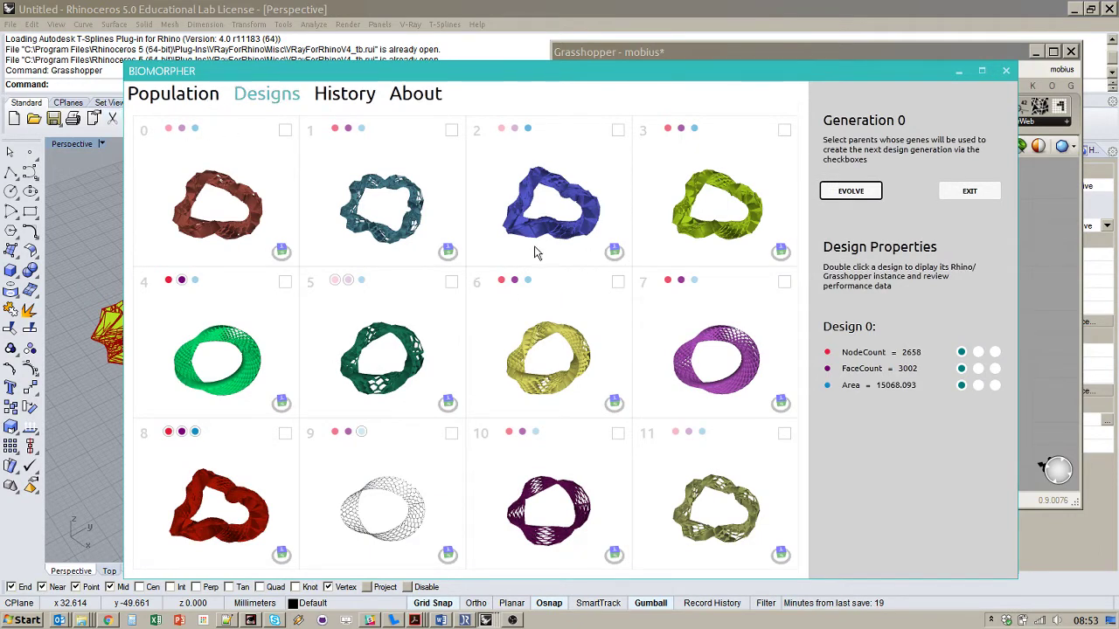
left_click(179, 95)
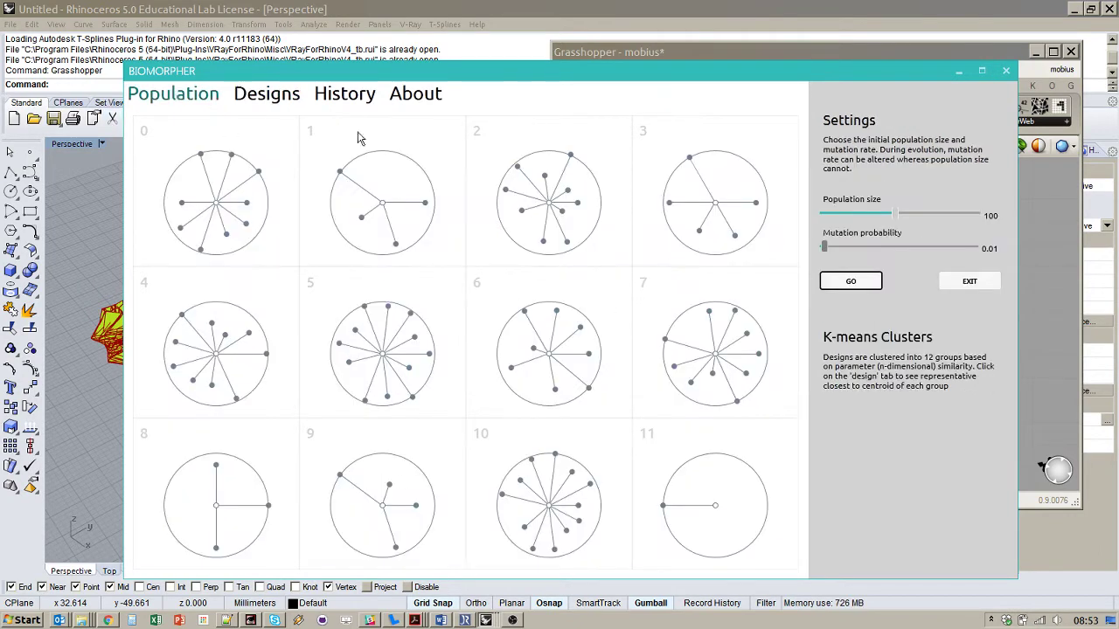
left_click(288, 97)
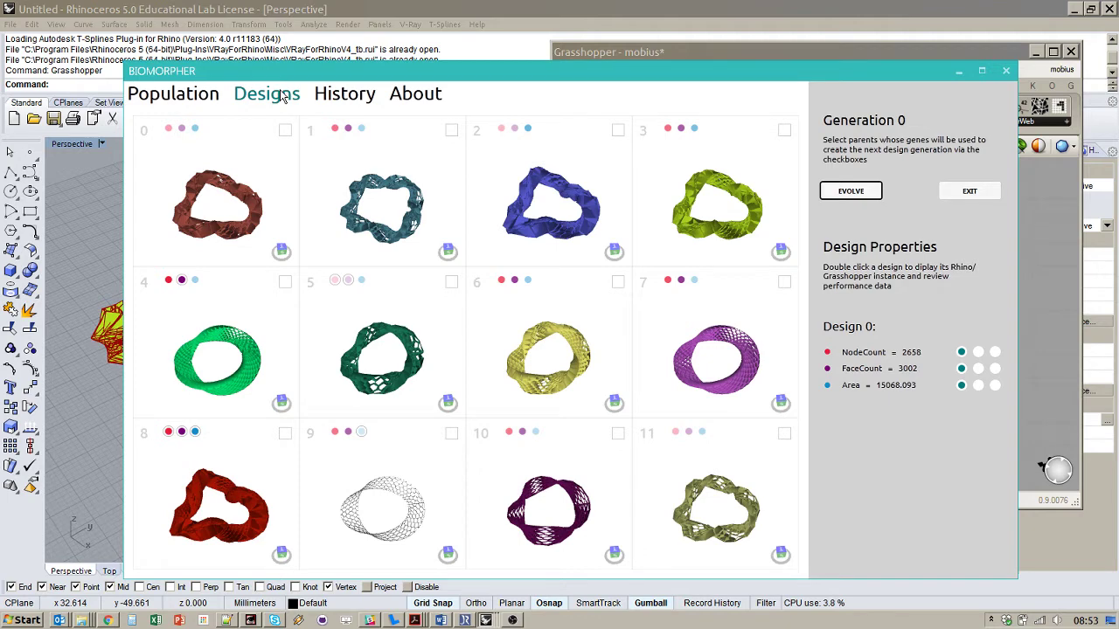
left_click_drag(784, 75, 783, 57)
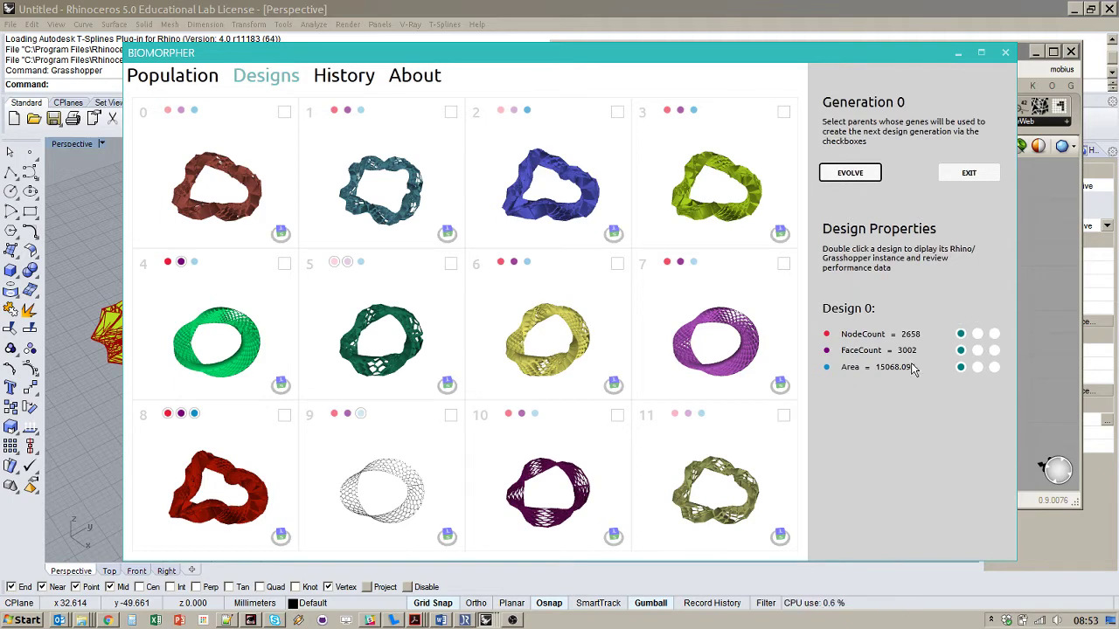
Set the Area performance criterion to be maximized and evolve the population to generation 1
left_click(993, 368)
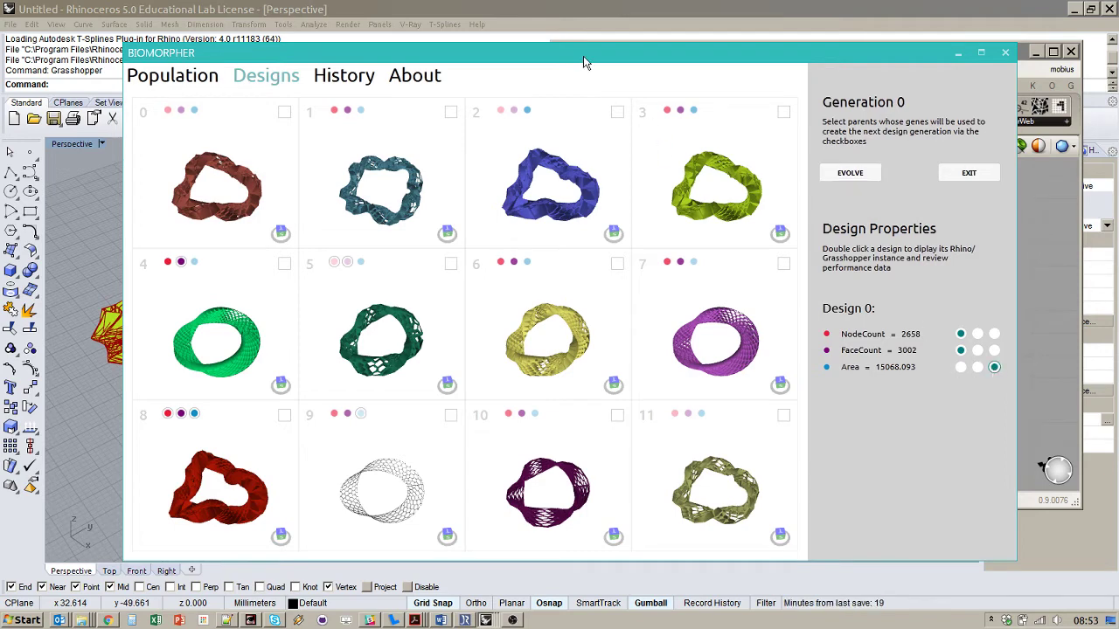
left_click_drag(585, 64, 697, 59)
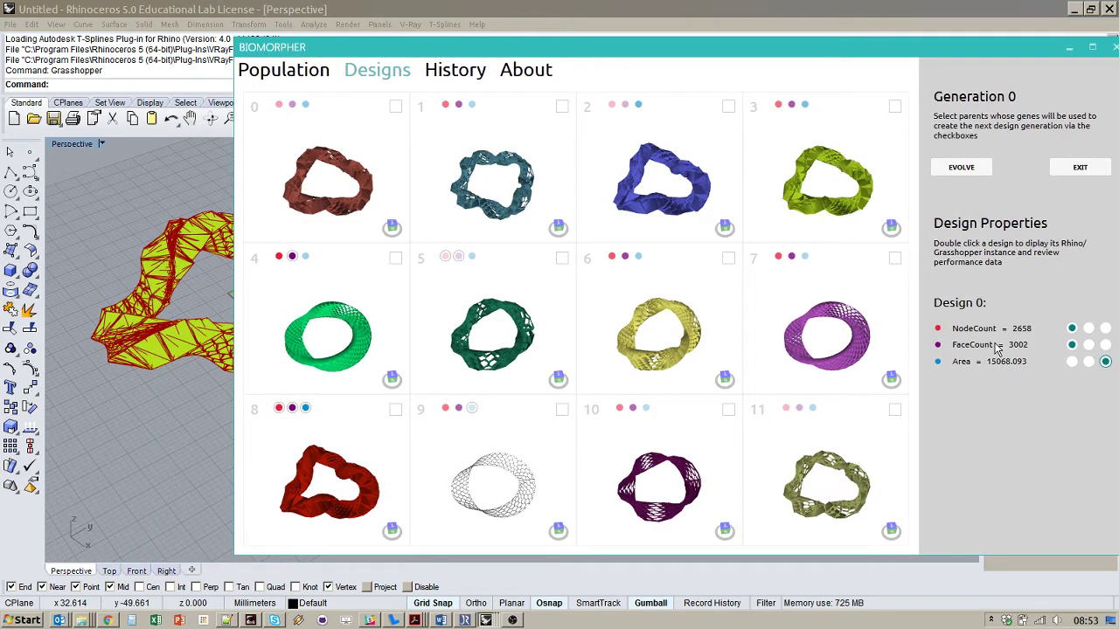
left_click(975, 169)
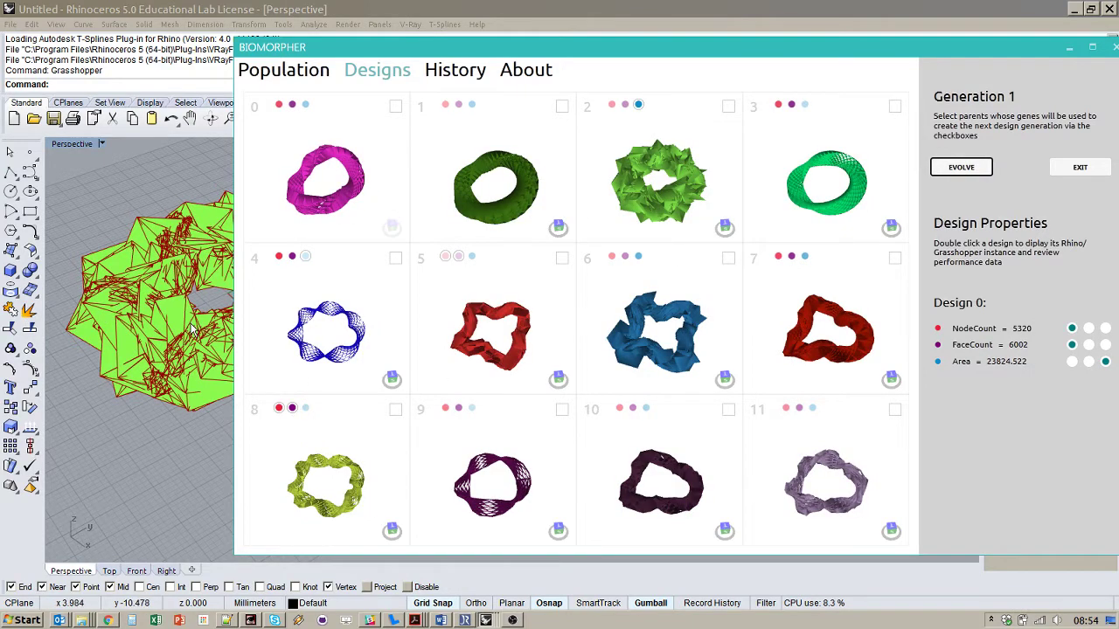
Review the generation 1 designs and examine the performance values of generation 0.0 in the evolution history
left_click(305, 74)
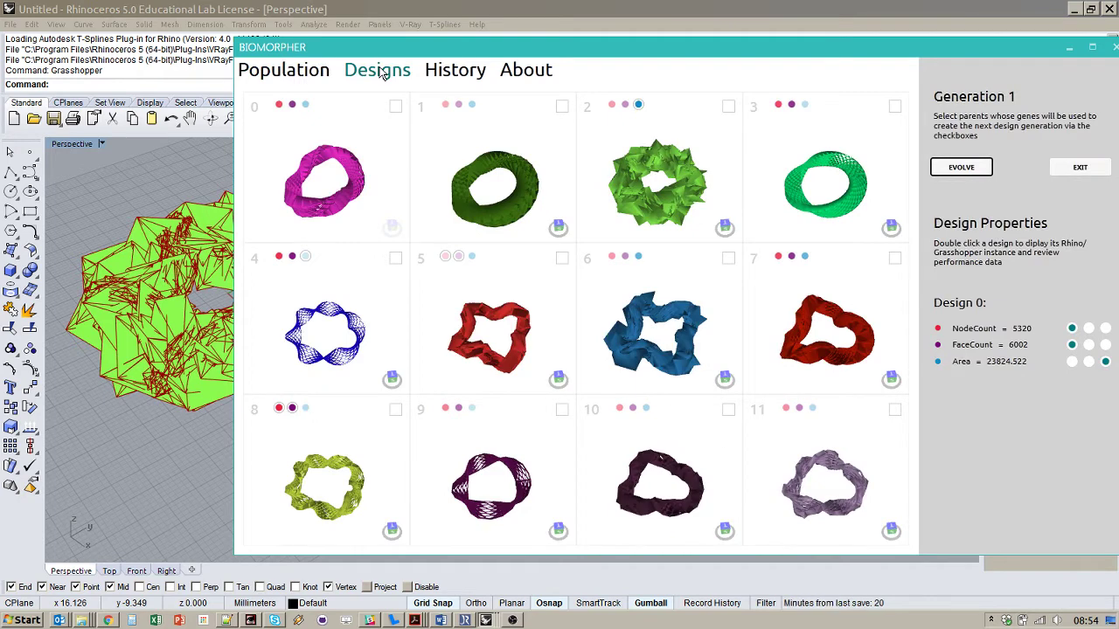
left_click_drag(395, 49, 354, 37)
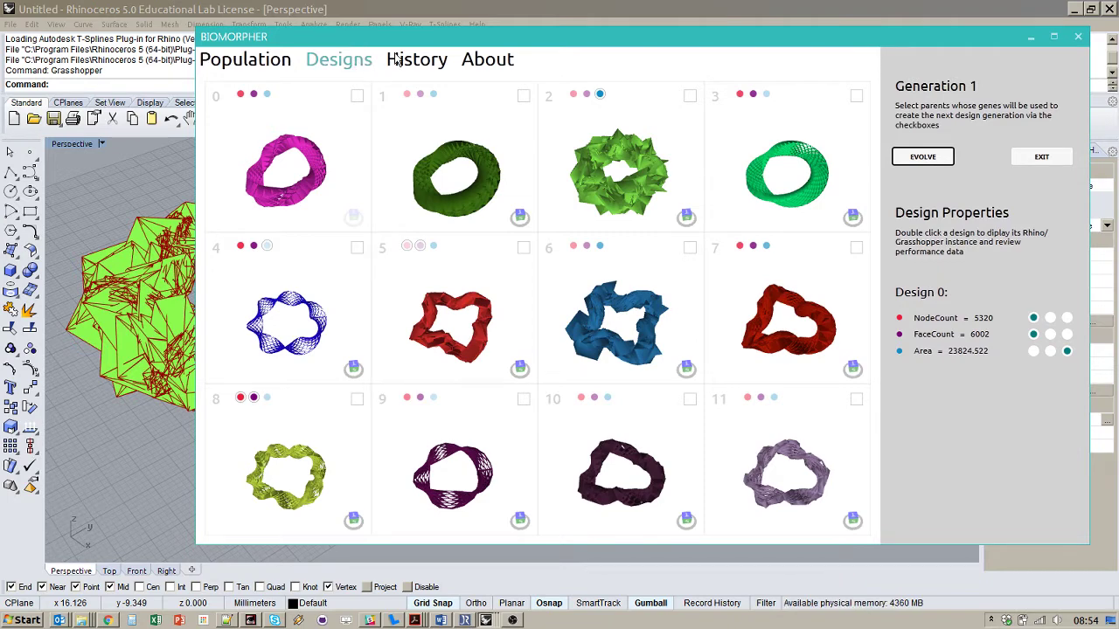
left_click(396, 57)
left_click(343, 65)
left_click(409, 65)
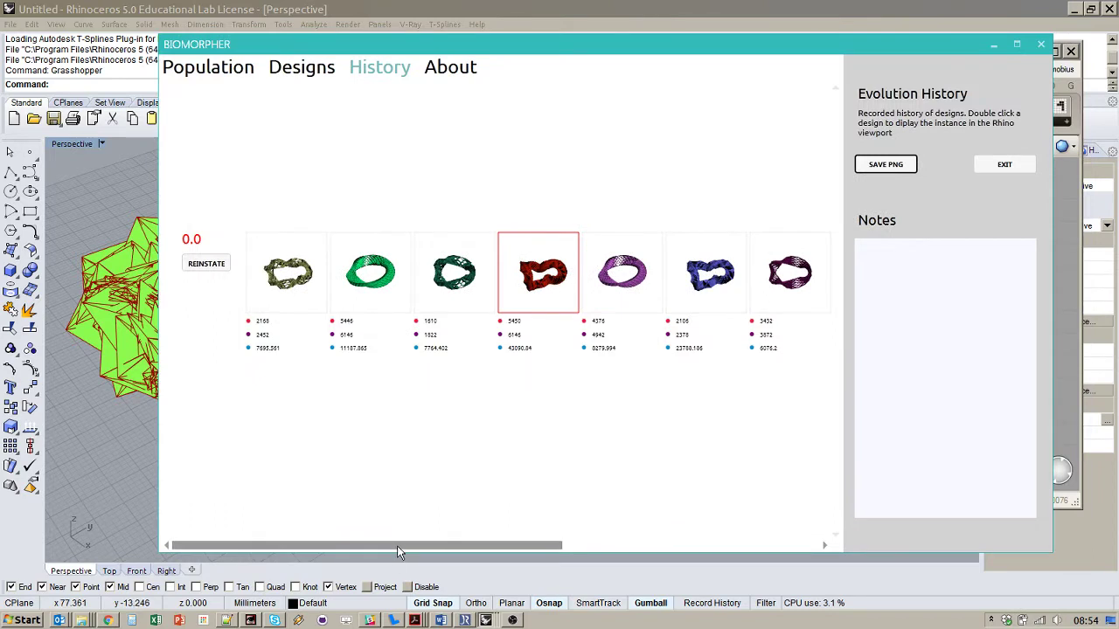
mouse_move(359, 545)
left_mouse_down()
mouse_move(537, 545)
mouse_move(547, 530)
mouse_move(358, 531)
left_mouse_up()
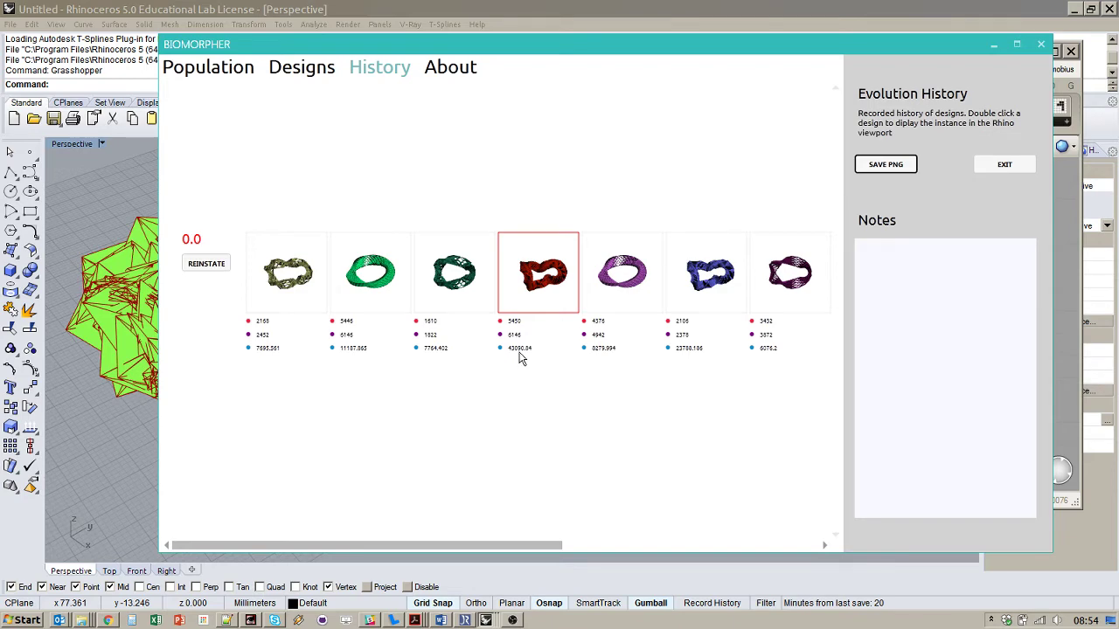
Return to the designs and evolve the population on to generation 3
left_click(292, 71)
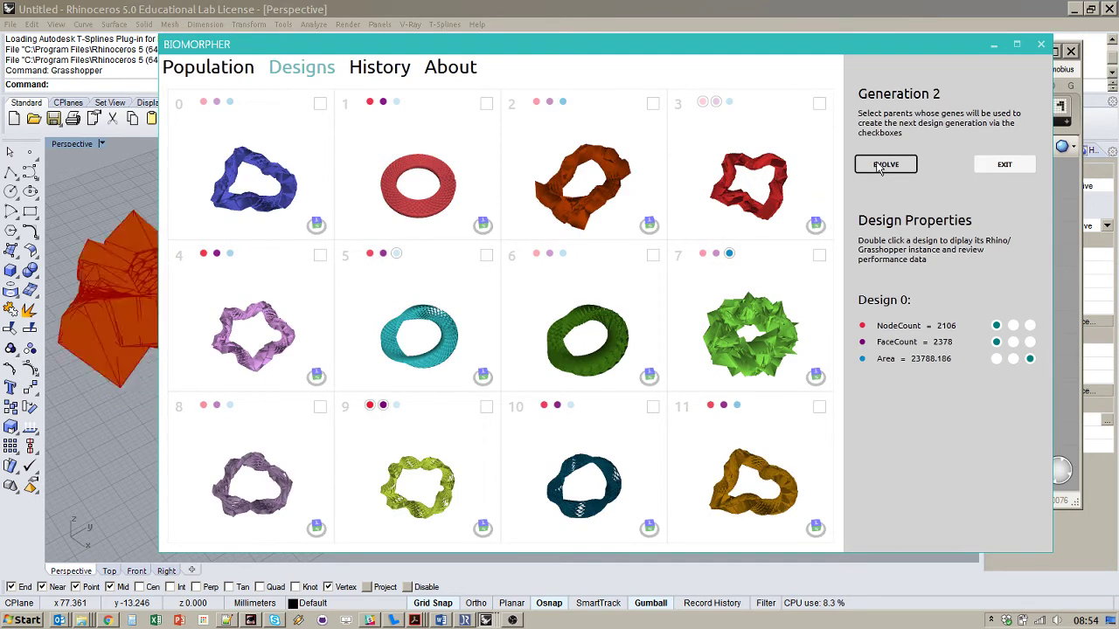
left_click(880, 166)
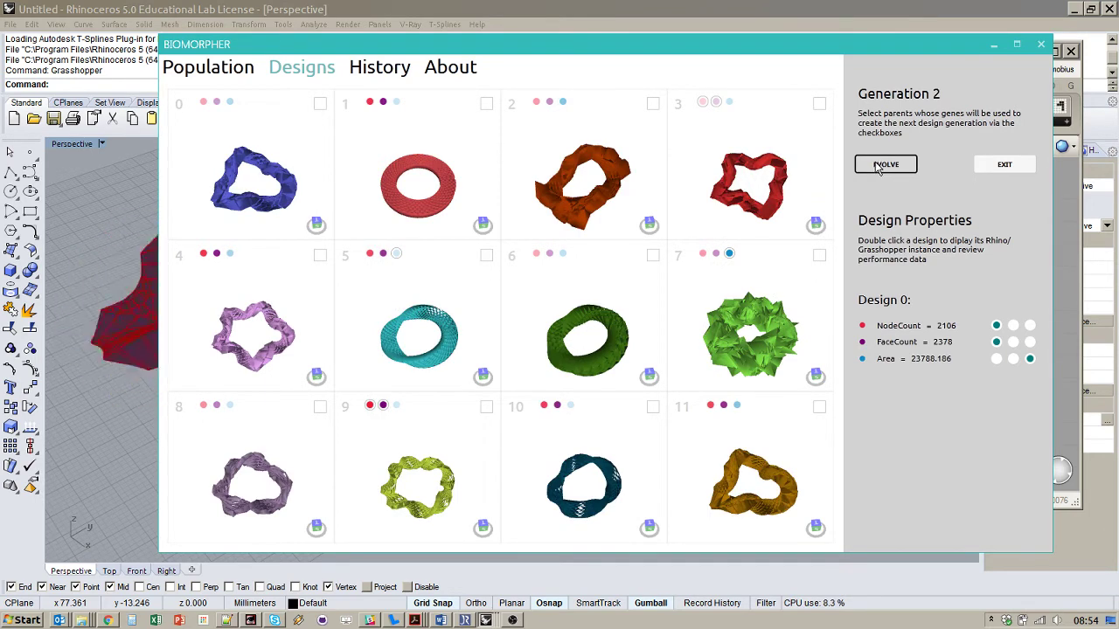
Compare the designs recorded for generations 0.0 to 0.2 in the enlarged evolution history, including each row's highlighted design
left_click(399, 77)
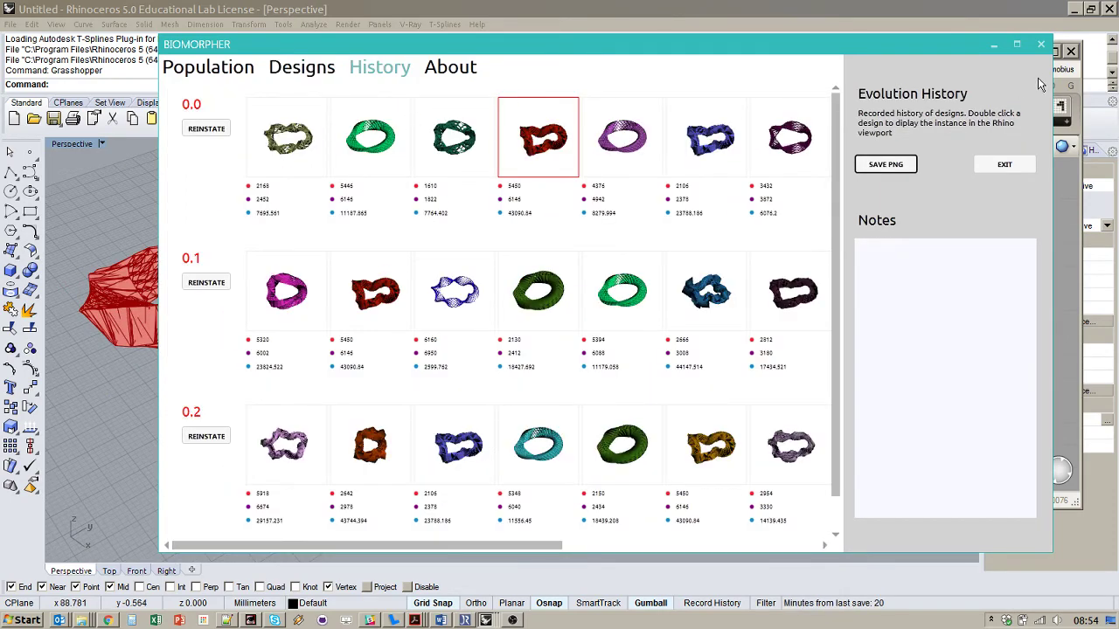
left_click(1016, 43)
left_click_drag(439, 597, 612, 599)
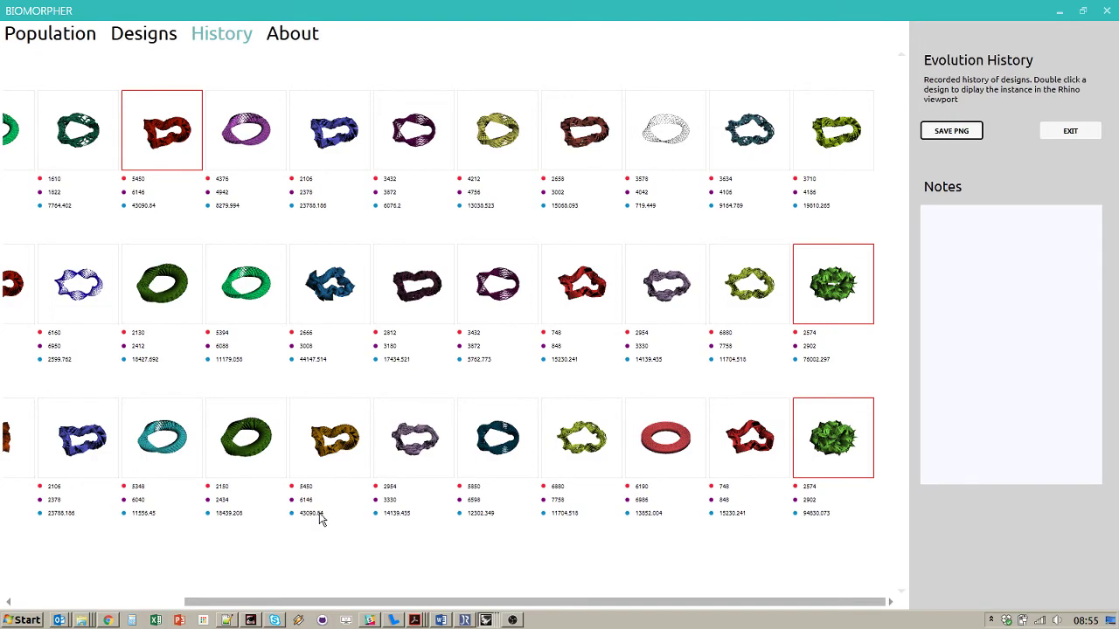
left_click_drag(638, 11, 645, 119)
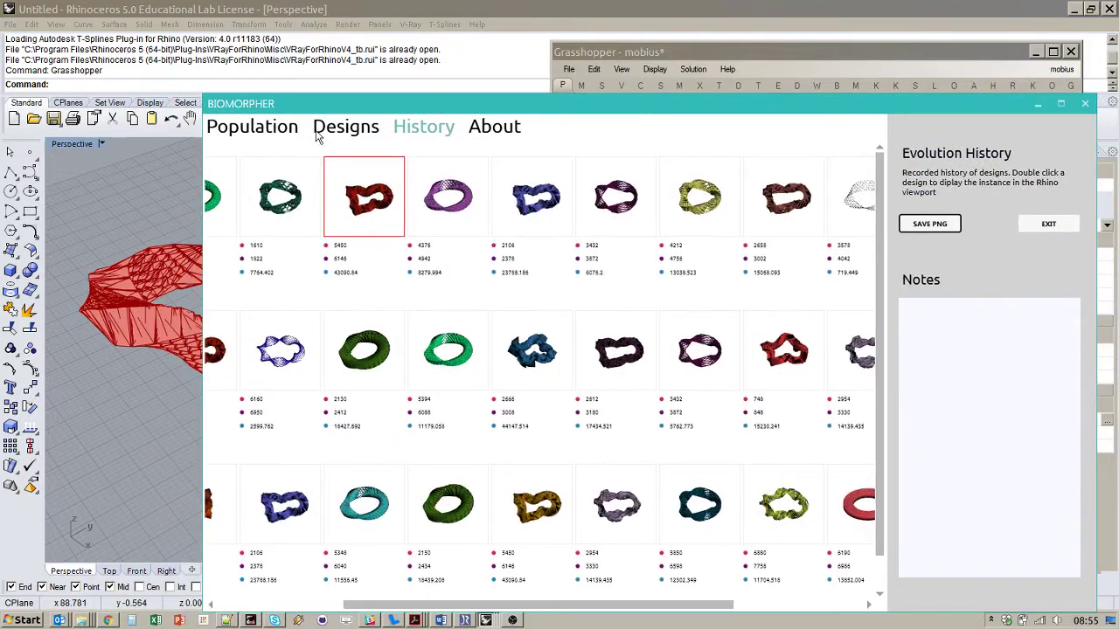
Orbit the generation 3 designs, select design 0 as a parent, and evolve the population to generation 4
left_click(328, 127)
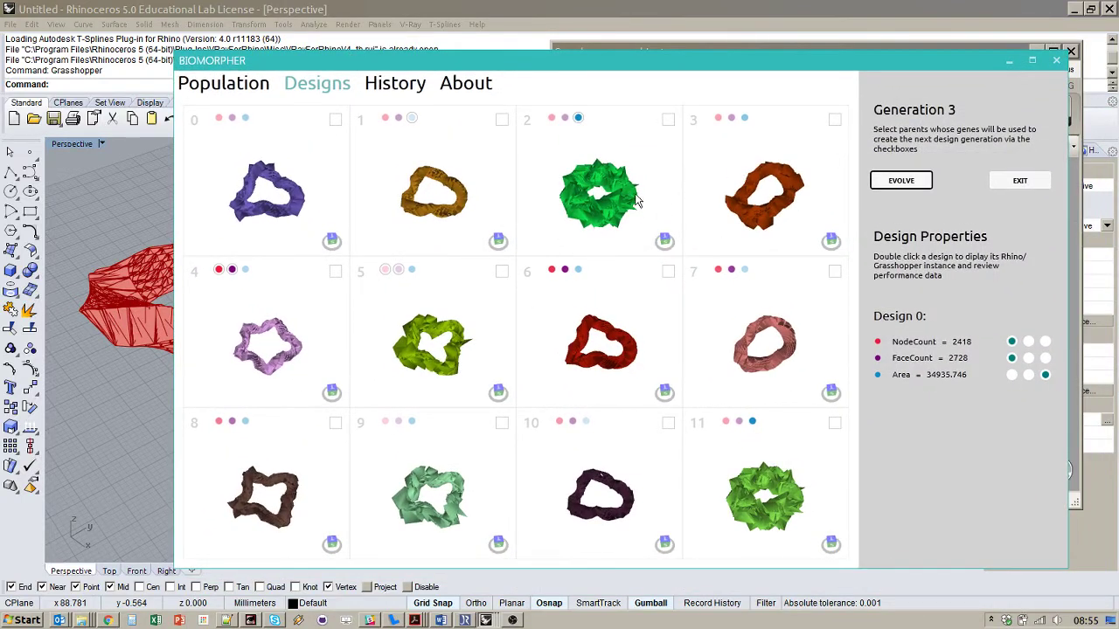
mouse_move(599, 193)
left_mouse_down()
mouse_move(578, 181)
mouse_move(665, 369)
left_mouse_up()
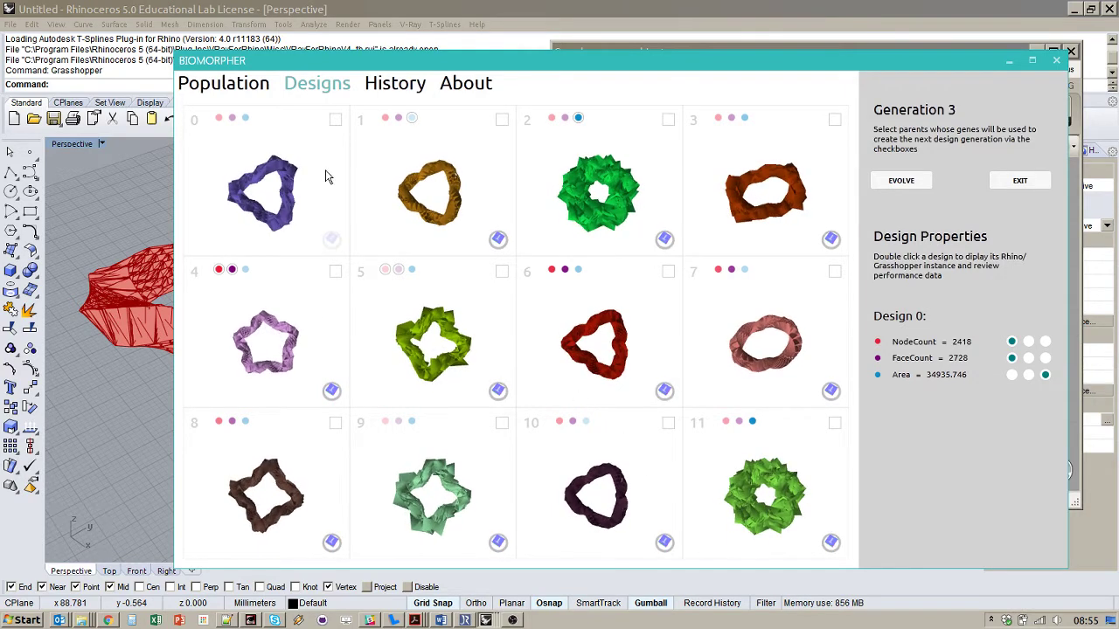
left_click(335, 121)
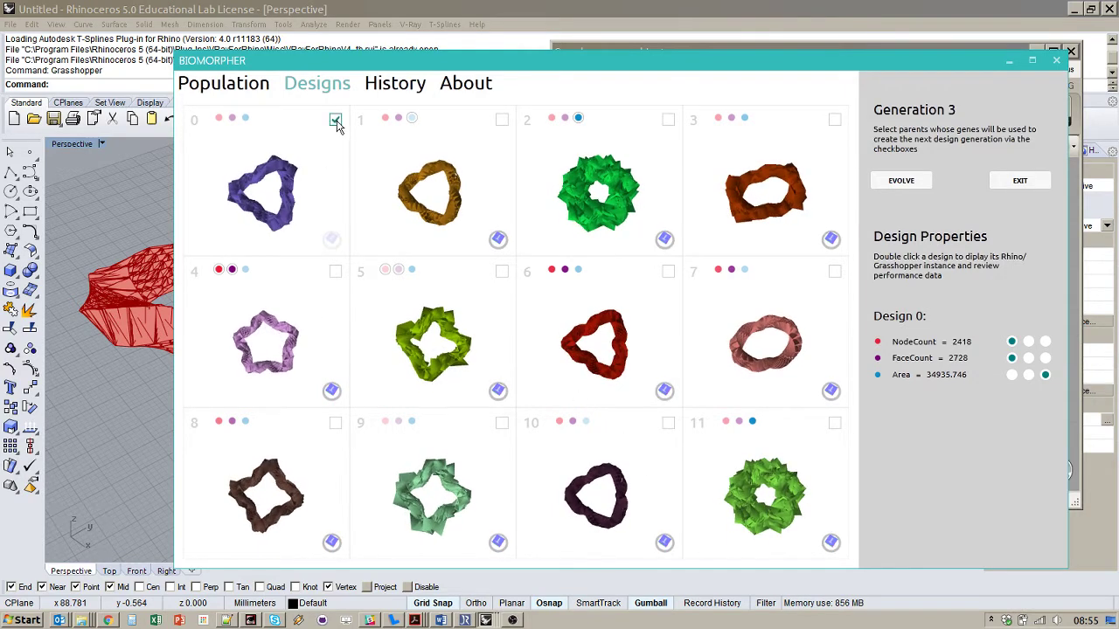
left_click(917, 181)
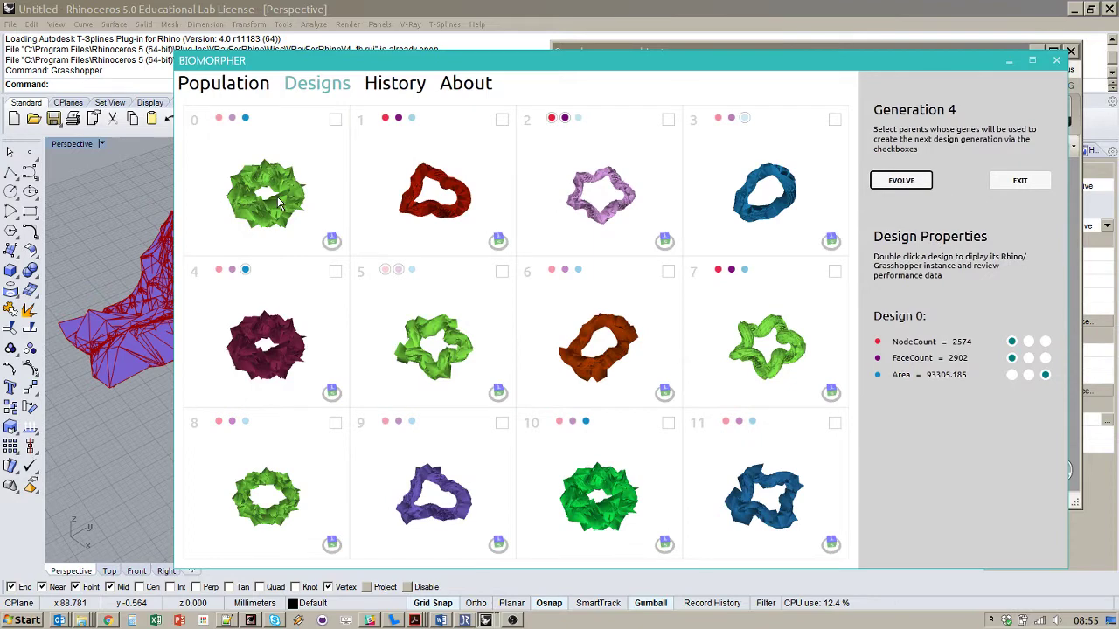
Remove the optimisation target from Area, select design 9 as the only parent, and evolve the population to generation 5
left_click(1012, 374)
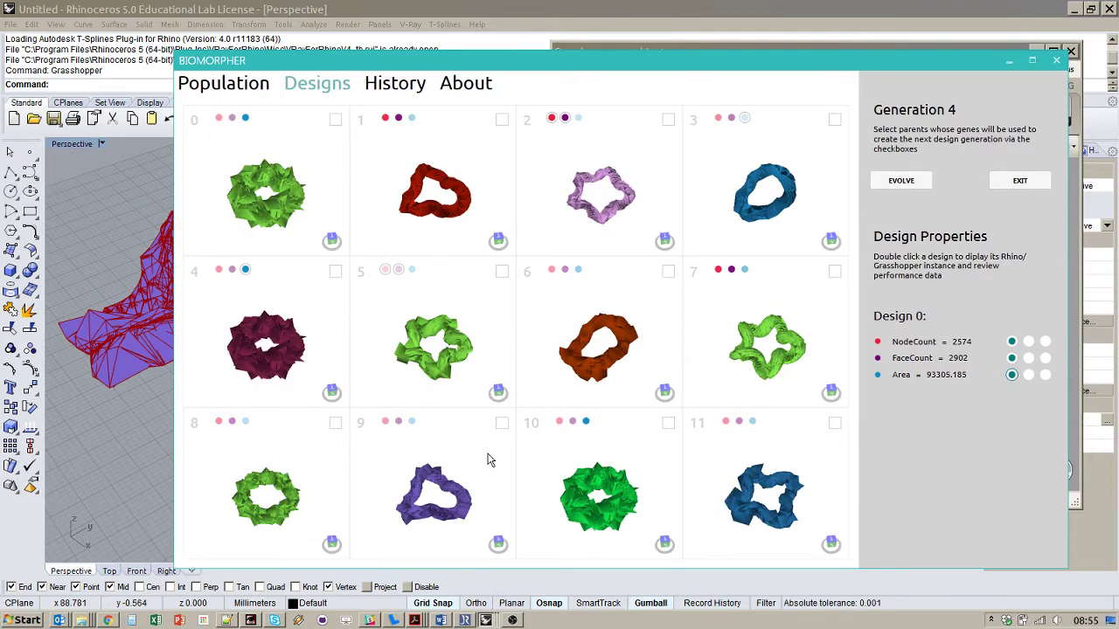
left_click(503, 424)
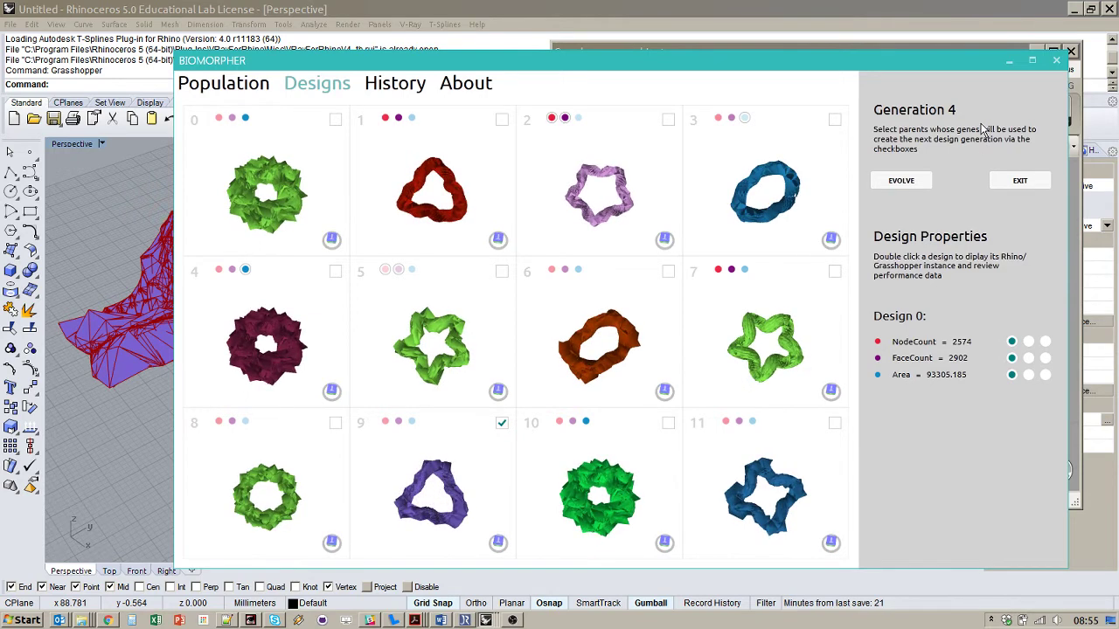
left_click(901, 181)
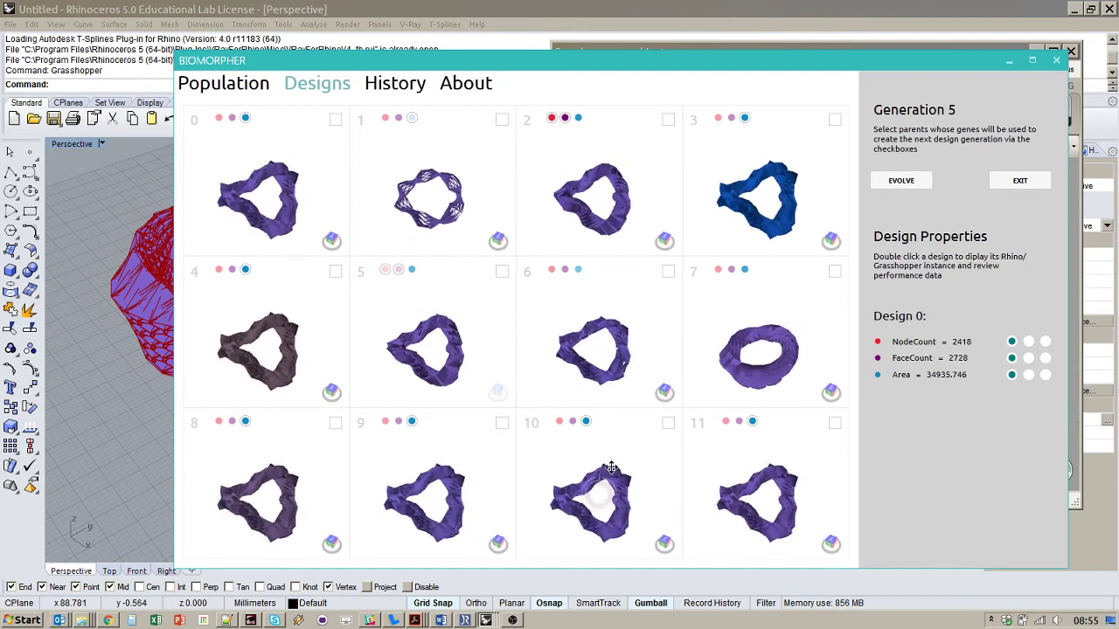
Select designs 1, 6 and 10 of generation 5 as parents and evolve the population once more
left_click(667, 423)
left_click(835, 423)
left_click(834, 271)
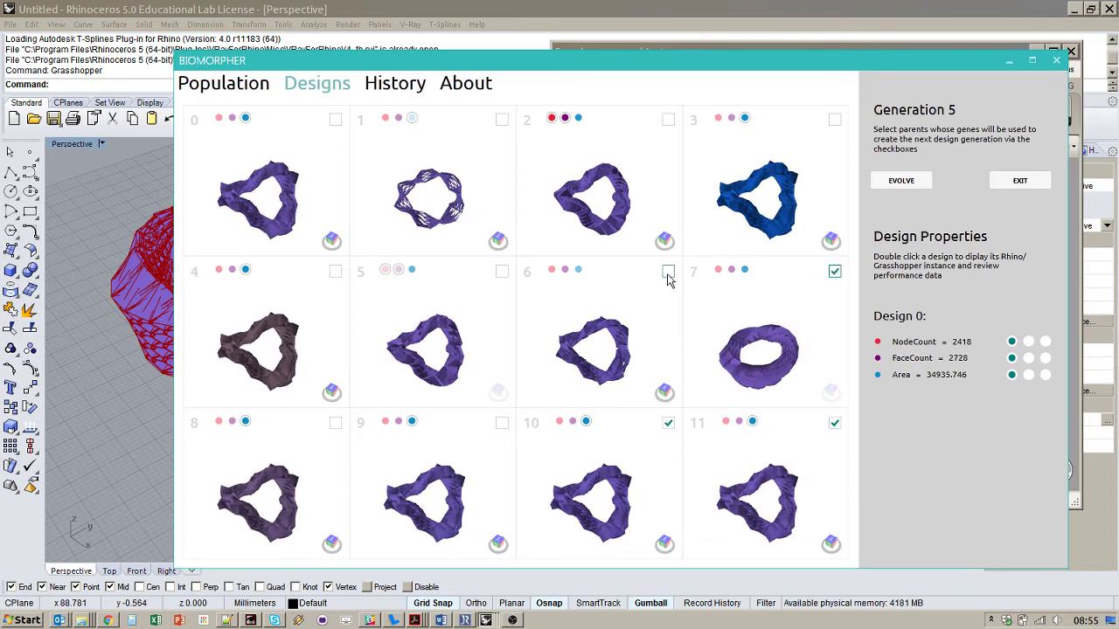
left_click(667, 271)
left_click(834, 272)
left_click(834, 423)
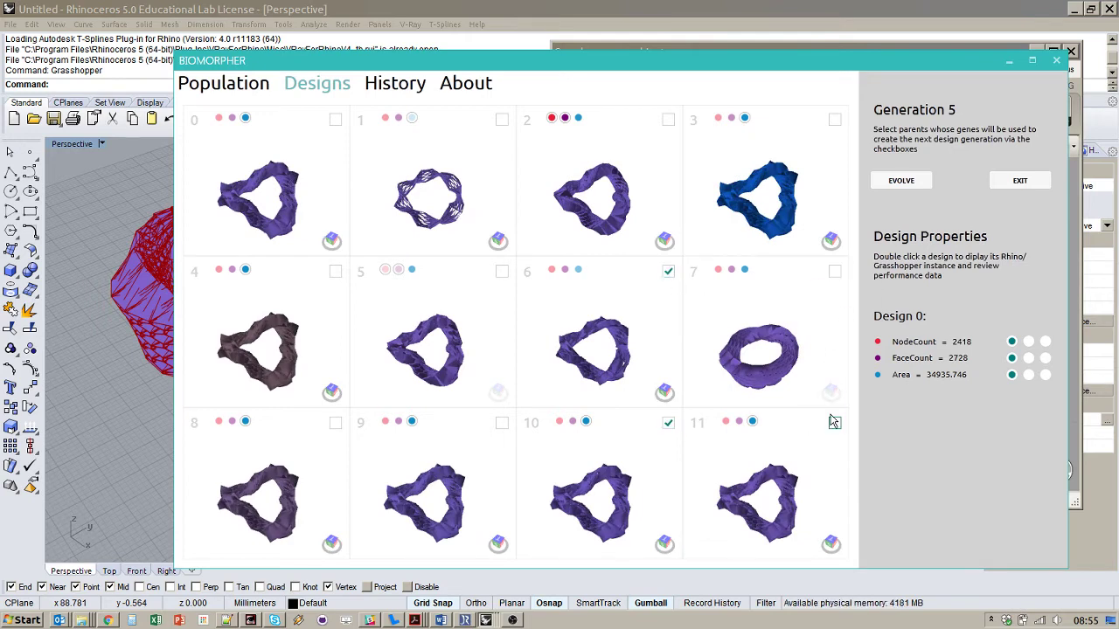
left_click(501, 119)
left_click(903, 180)
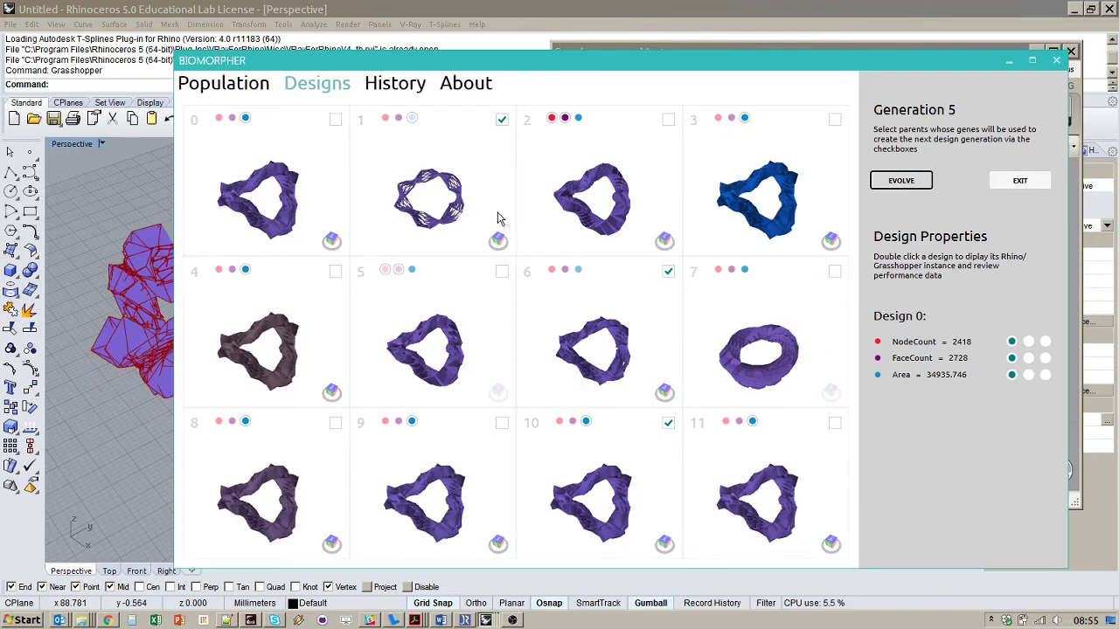
Reinstate the generation 0.2 population from the evolution history
left_click(391, 87)
left_click_drag(531, 540, 380, 527)
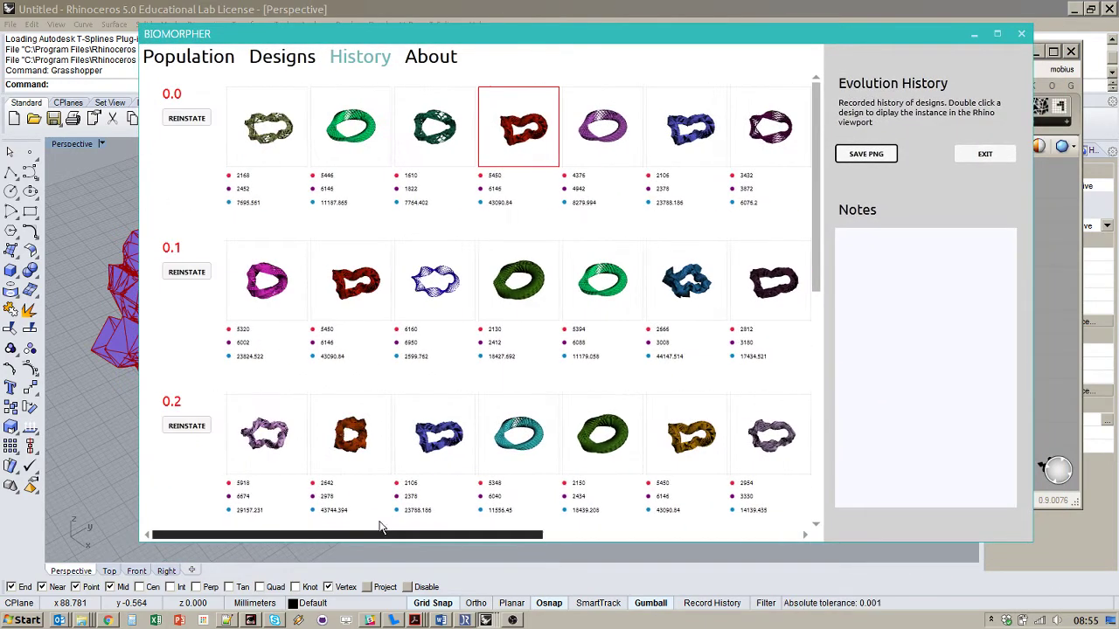
left_click_drag(816, 210, 815, 262)
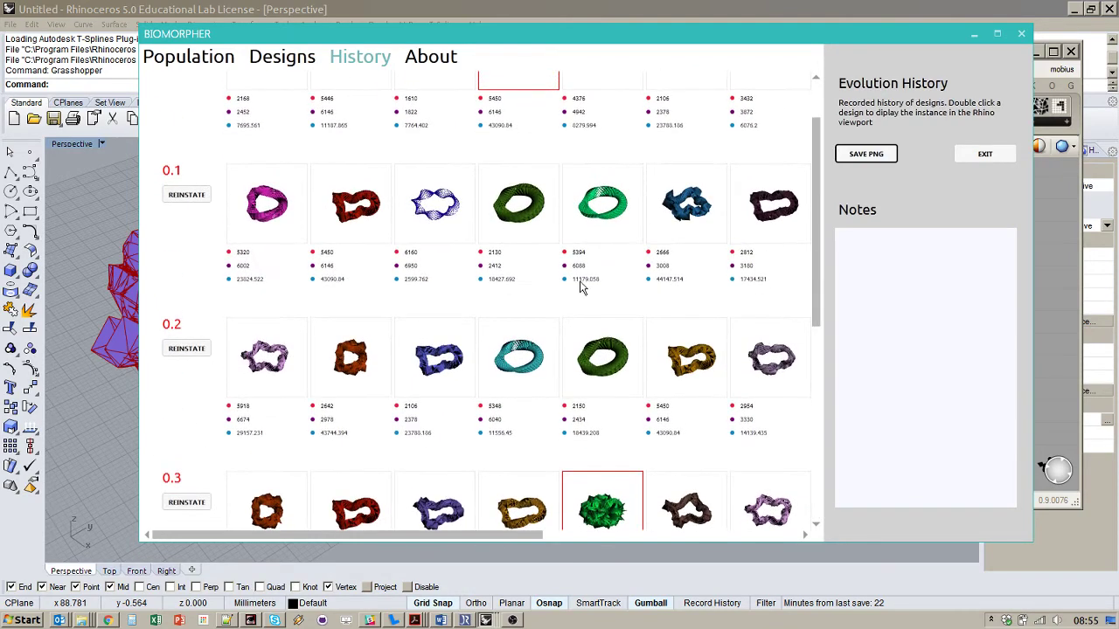
left_click(189, 349)
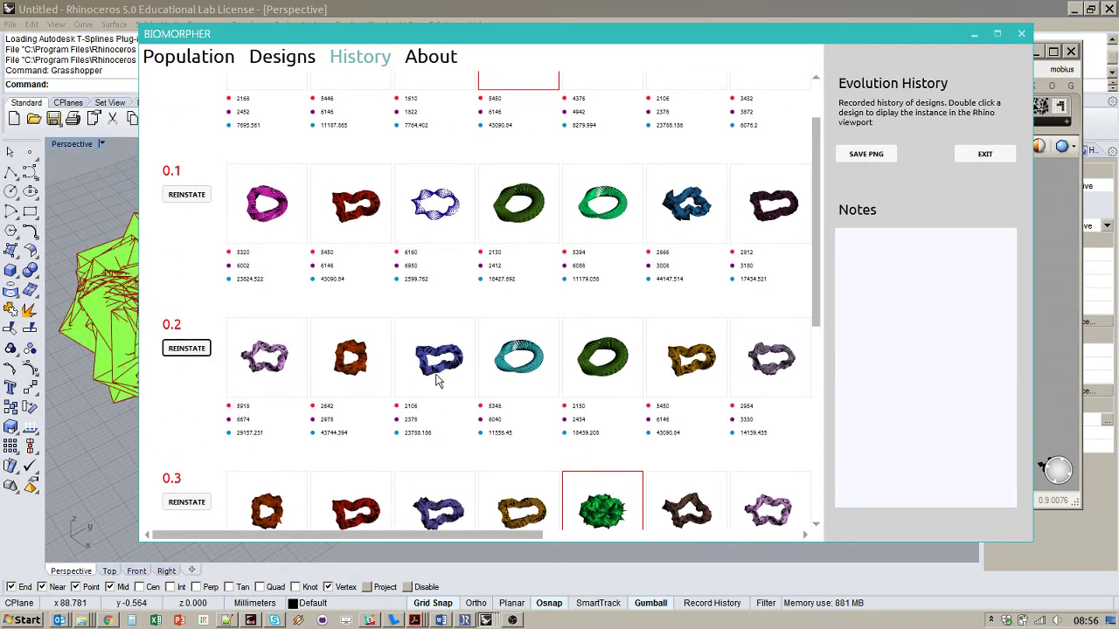
left_click_drag(436, 535, 737, 512)
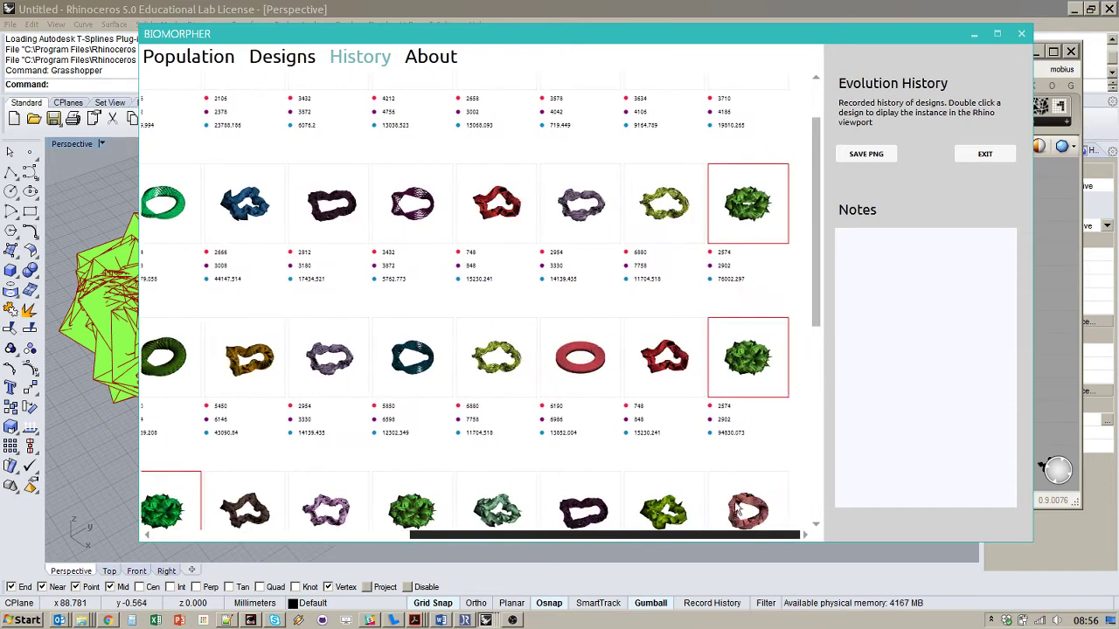
Select designs 1 and 6 of the reinstated population as parents and evolve it to generation 1
left_click(281, 57)
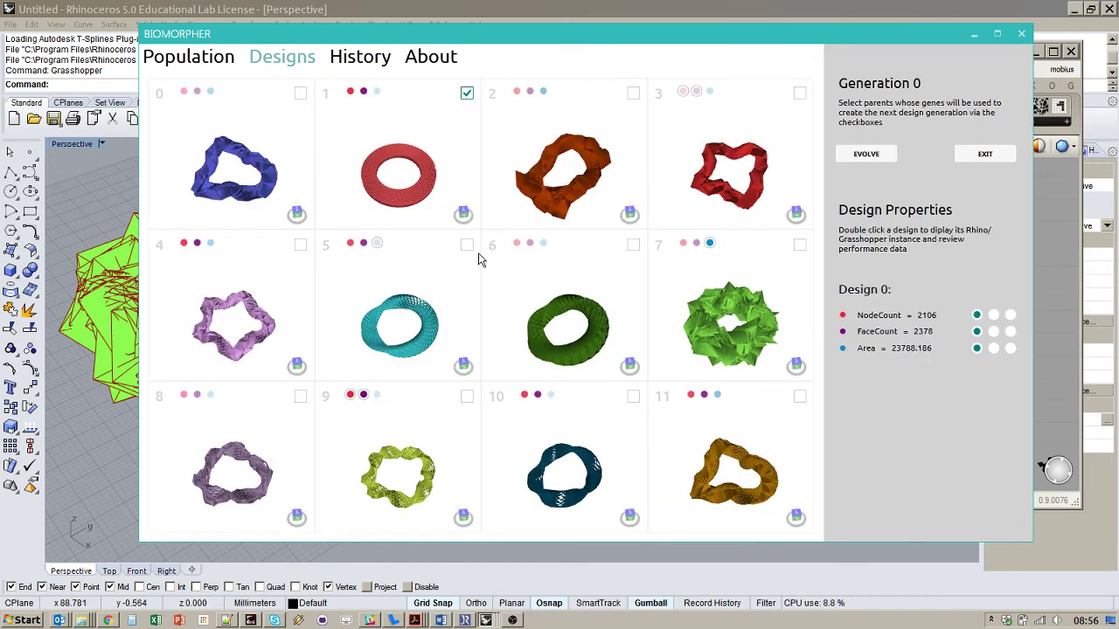
left_click(633, 246)
left_click(866, 154)
Examine the new branch 1.0 in the evolution history and return to the generation 1 designs
left_click(360, 58)
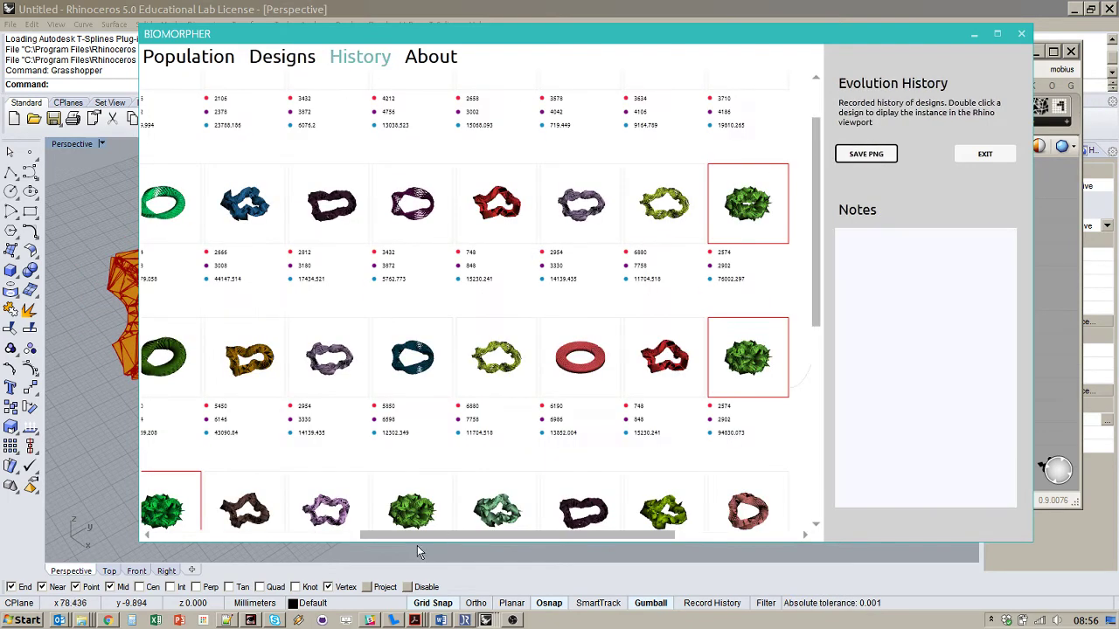
left_click_drag(428, 535, 651, 529)
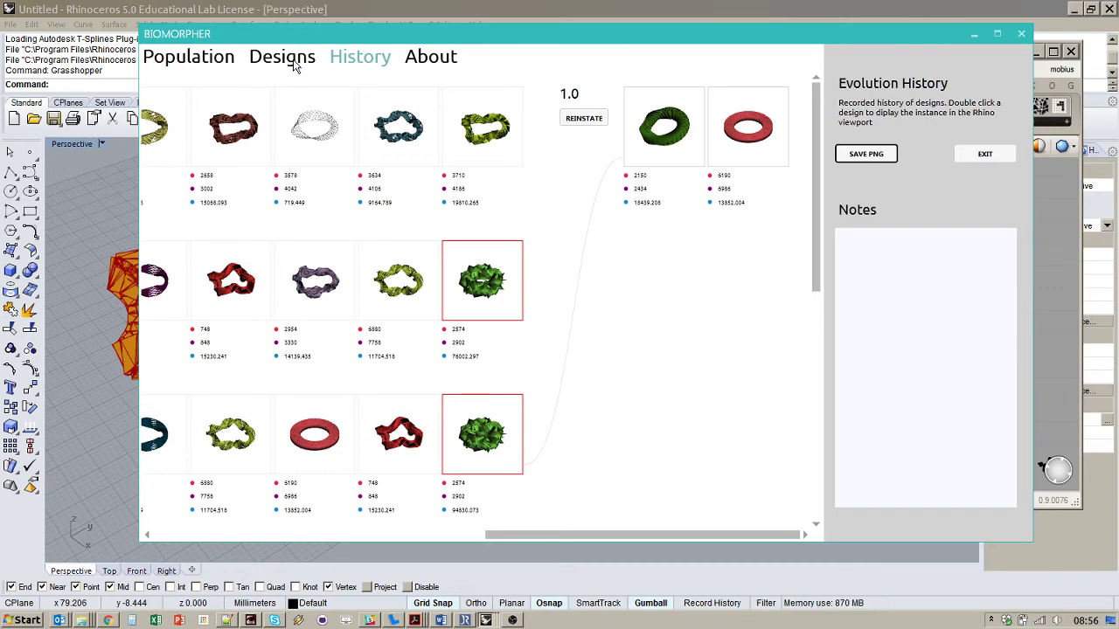
left_click(289, 63)
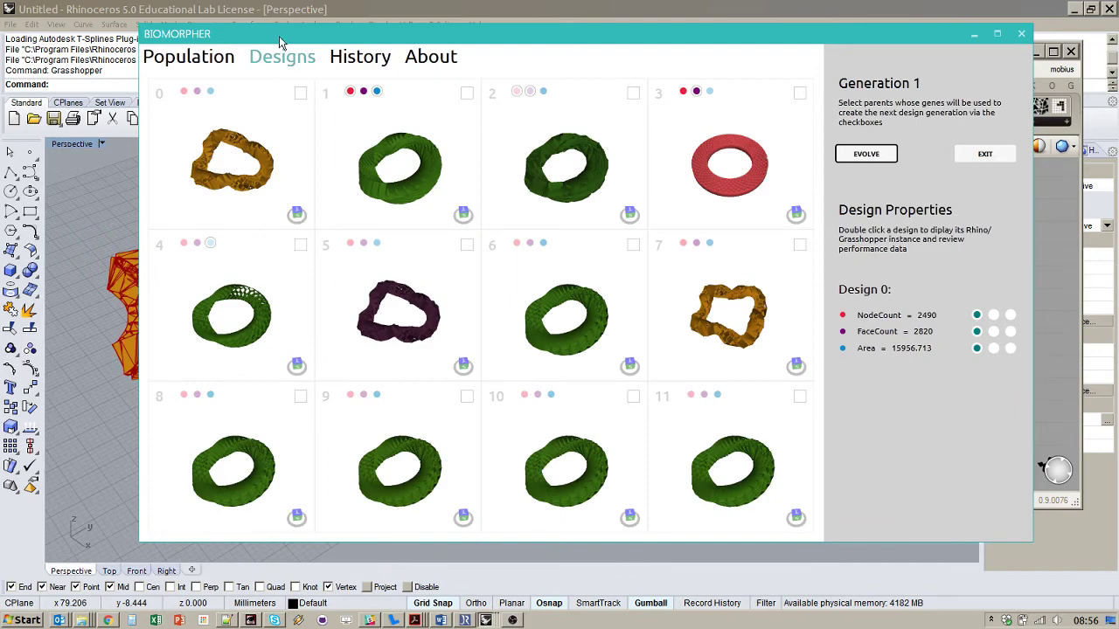
Move the Biomorpher window aside and inspect the Clusters and History outputs of the component on the Grasshopper canvas
left_click_drag(284, 38, 321, 44)
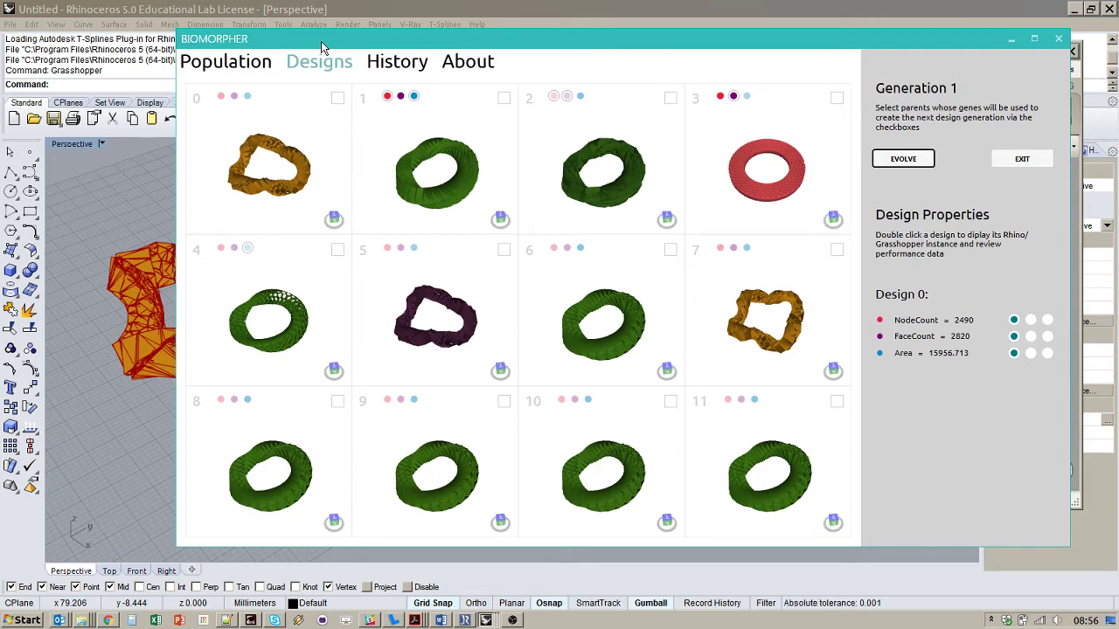
left_click_drag(321, 39, 314, 40)
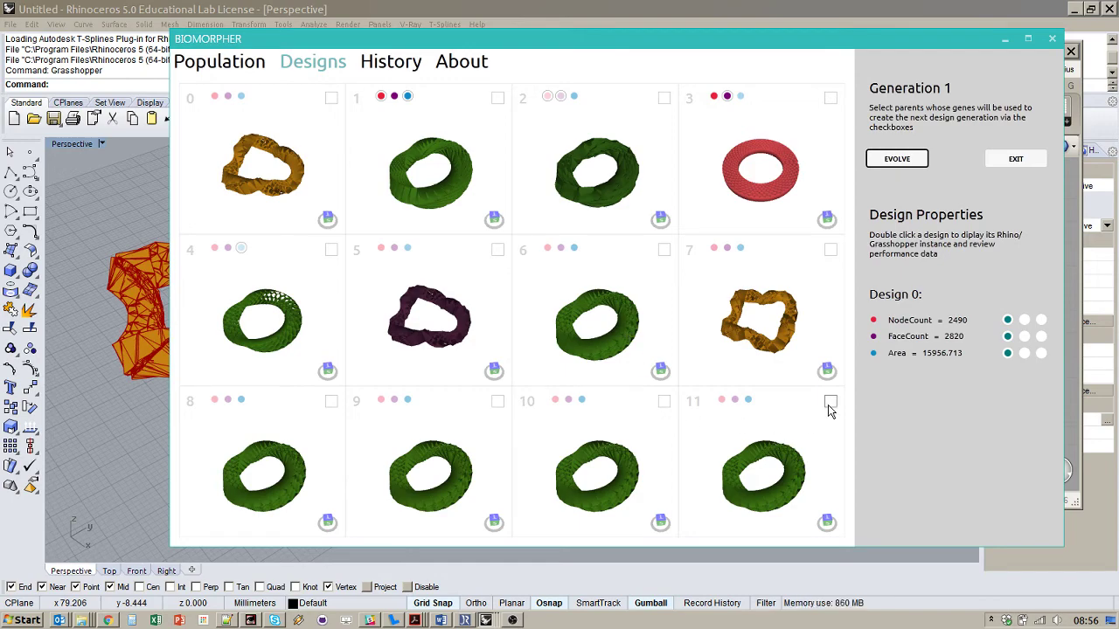
left_click_drag(594, 40, 504, 40)
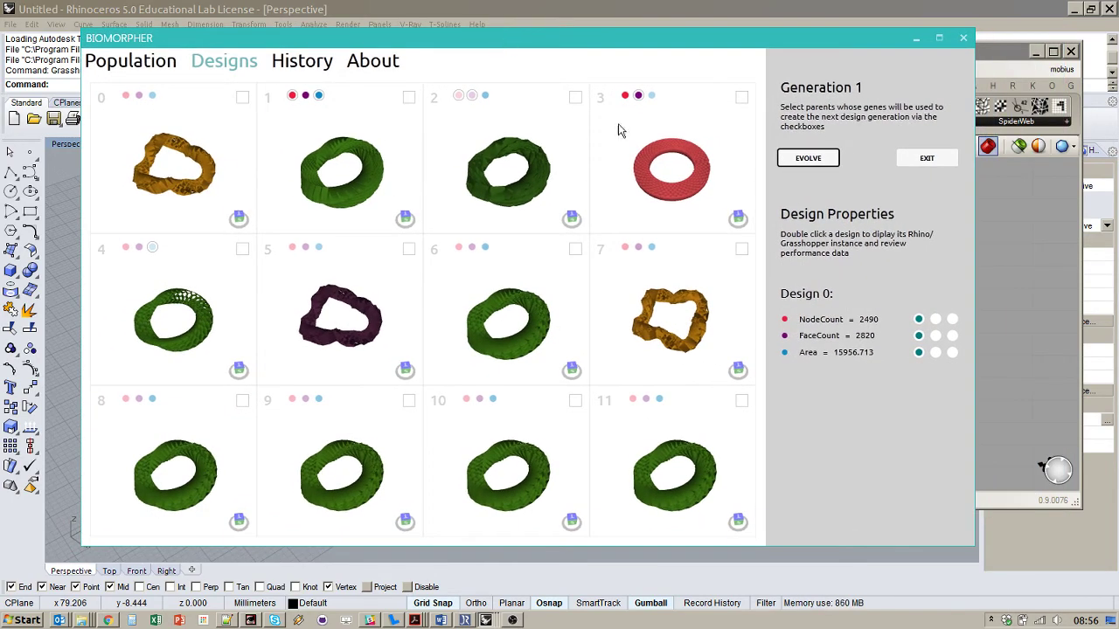
left_click_drag(822, 42, 584, 446)
scroll(932, 219, "up", 4)
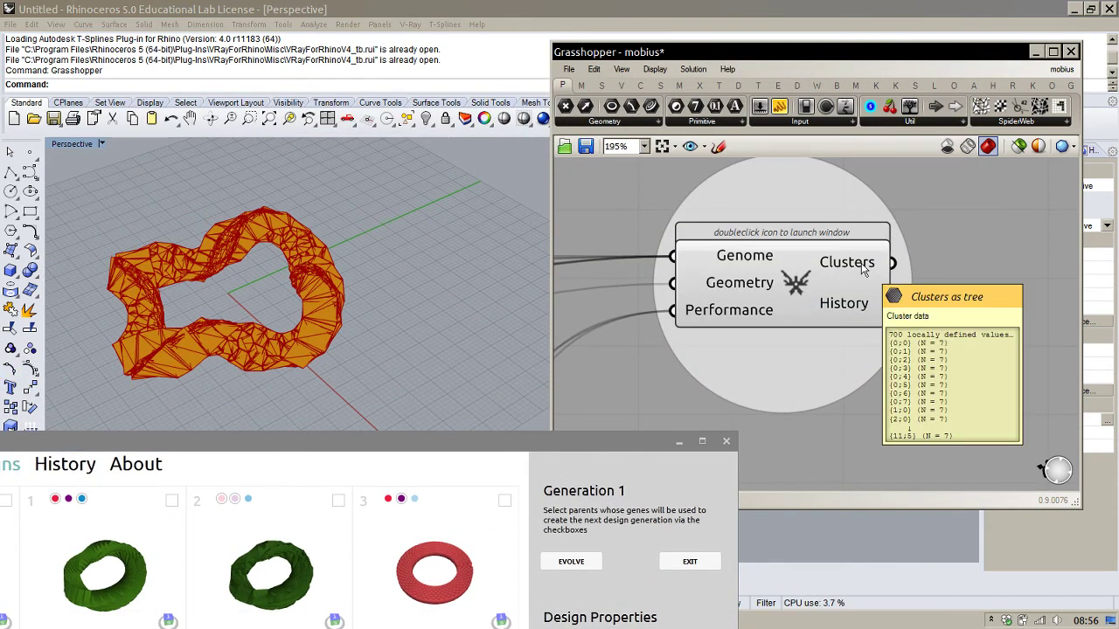
mouse_move(865, 323)
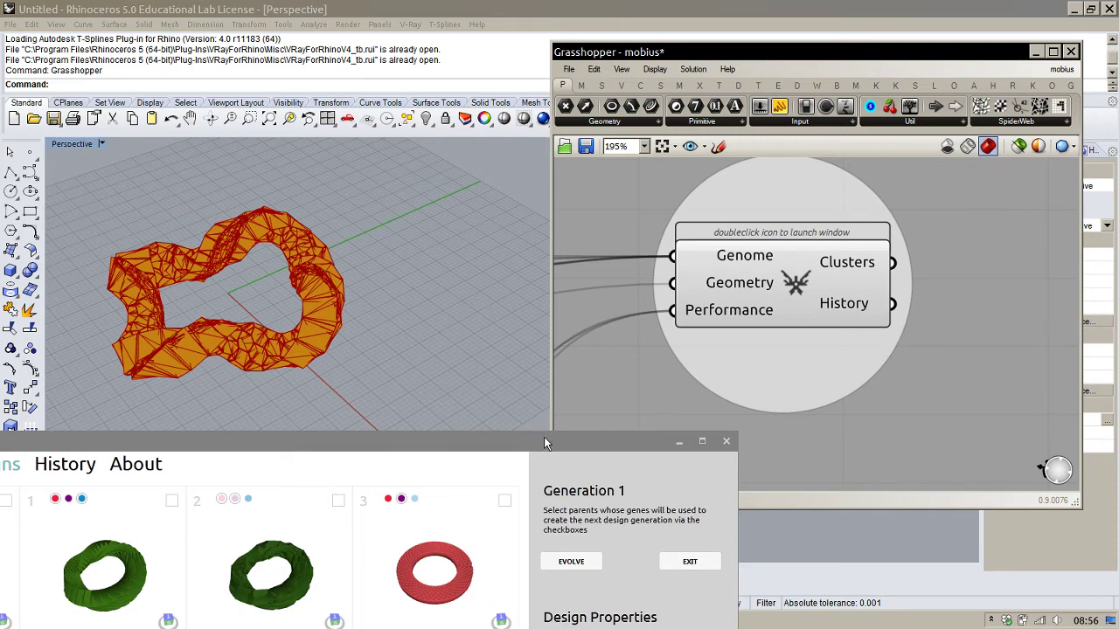
Bring the Biomorpher window back, review the evolution history back to generation 0.0, and show the plugin's About information
left_click_drag(544, 438, 833, 54)
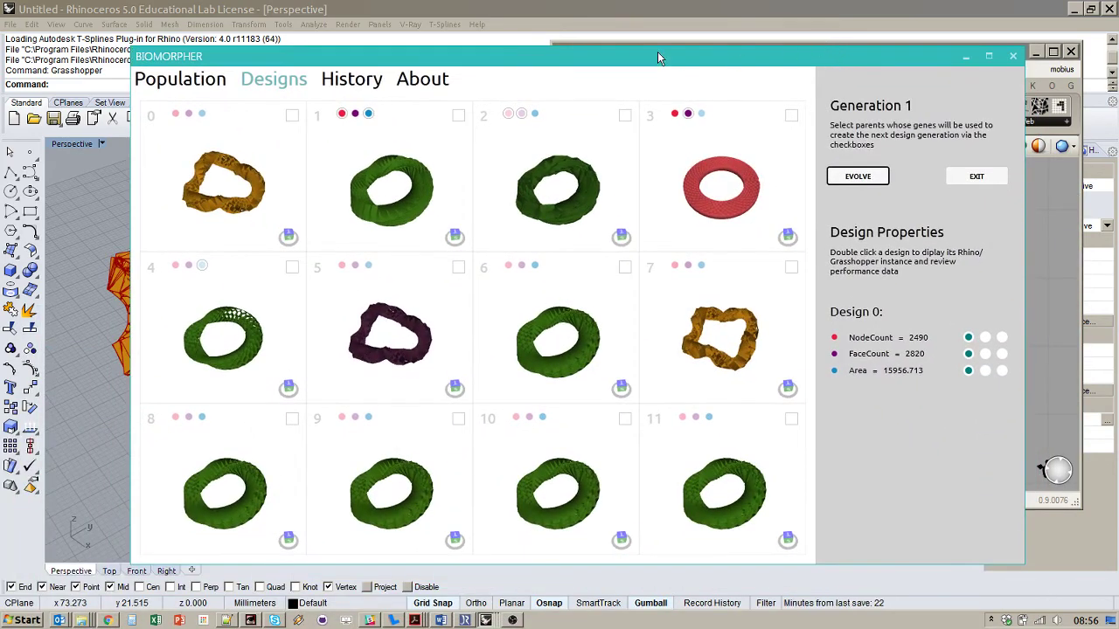
left_click_drag(661, 56, 688, 79)
left_click(384, 105)
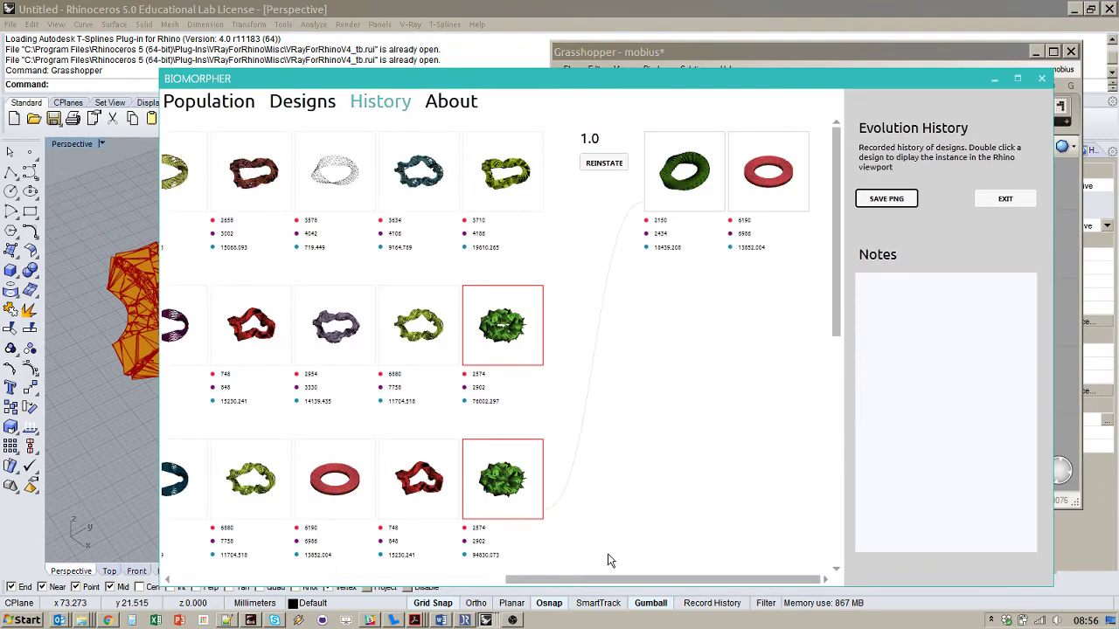
left_click_drag(619, 580, 291, 564)
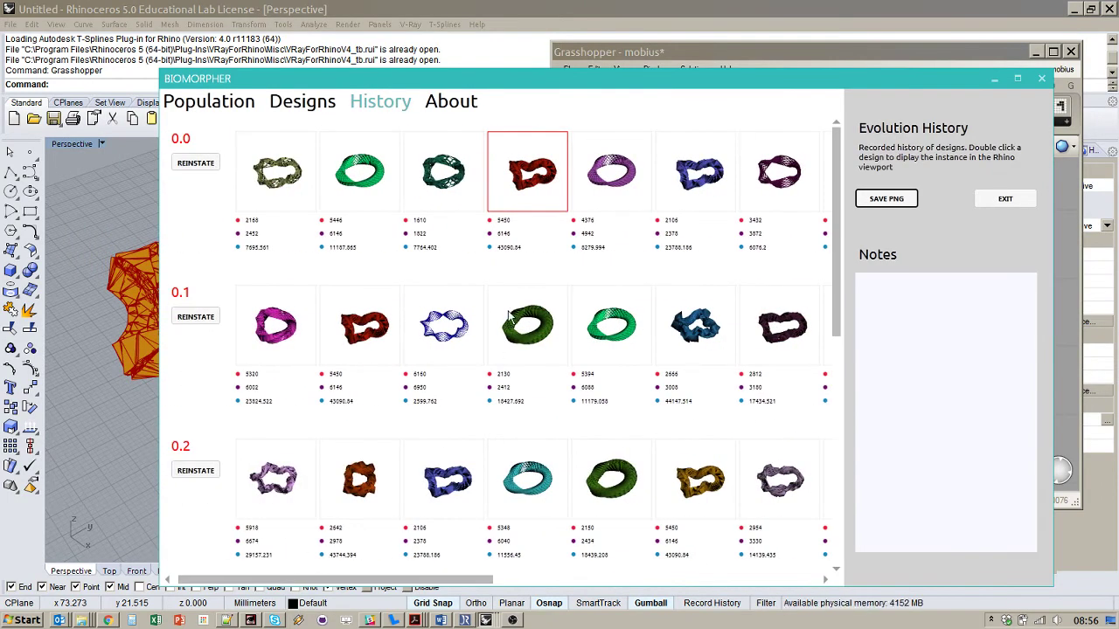
left_click_drag(586, 80, 534, 48)
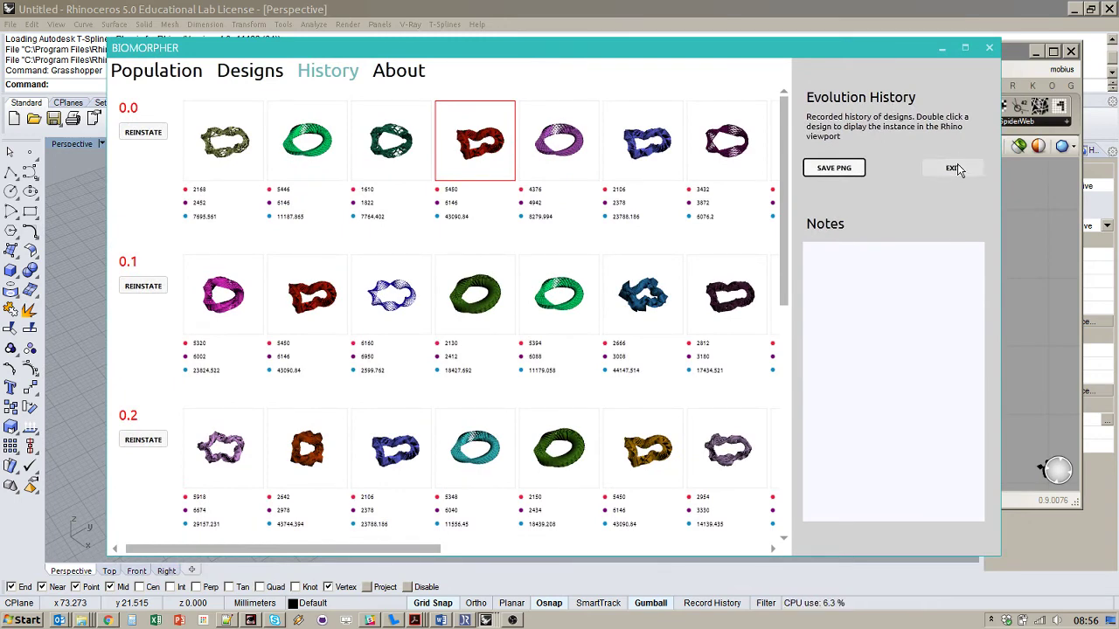
left_click(385, 74)
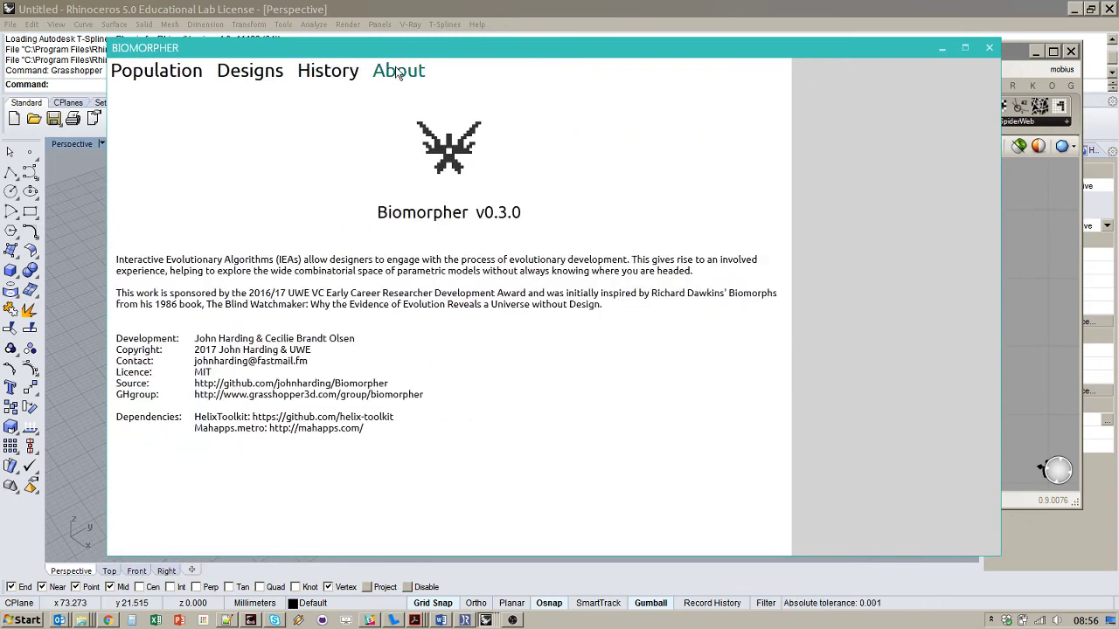